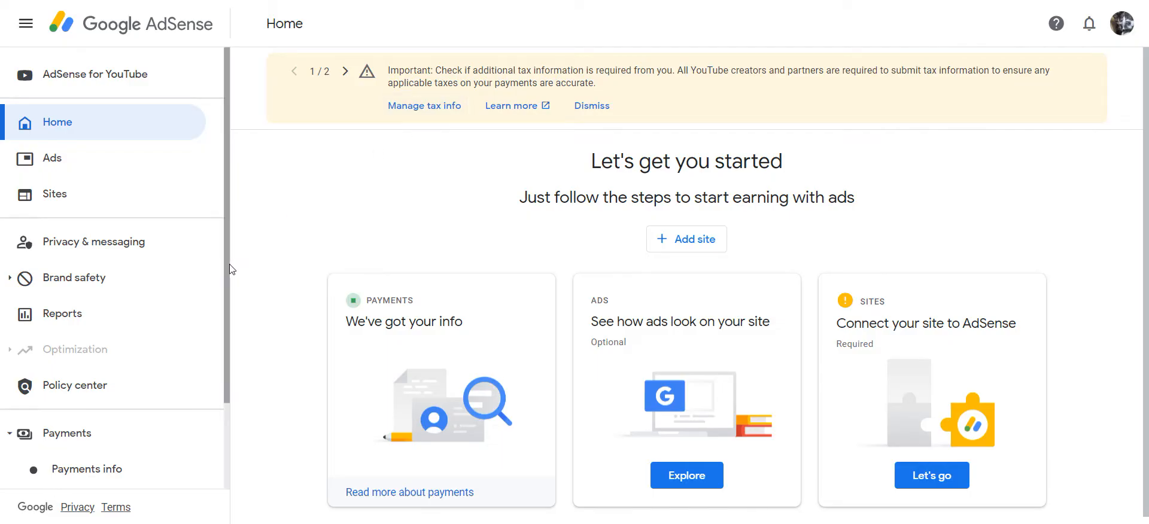
Open the settings of the AdSense payments account from its payments information
{"action": "left_click_drag", "start_coordinate": [228, 264], "coordinate": [224, 325]}
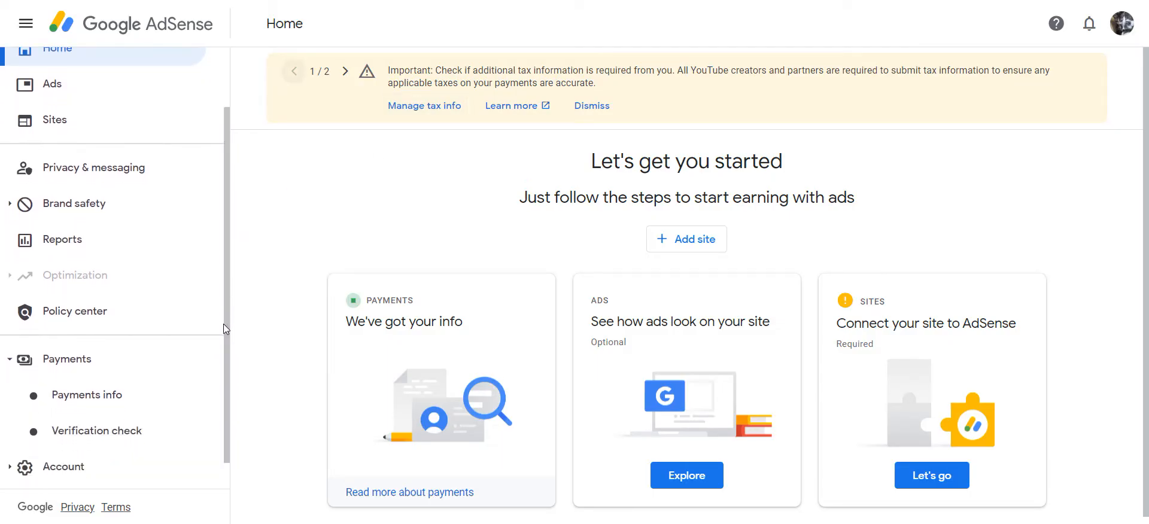
{"action": "left_click", "coordinate": [116, 398]}
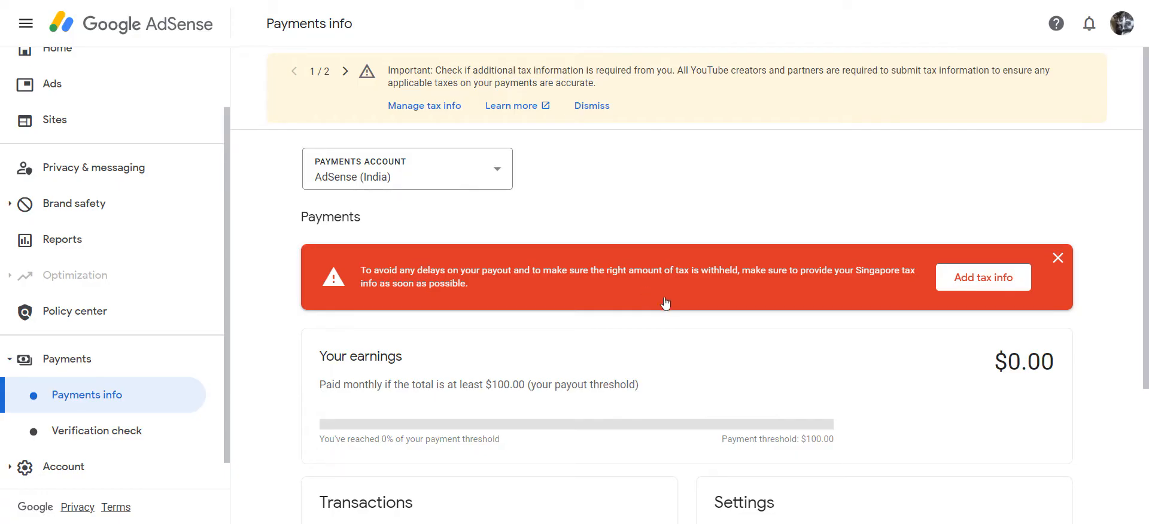
{"action": "scroll", "coordinate": [691, 333], "scroll_direction": "down", "scroll_amount": 3}
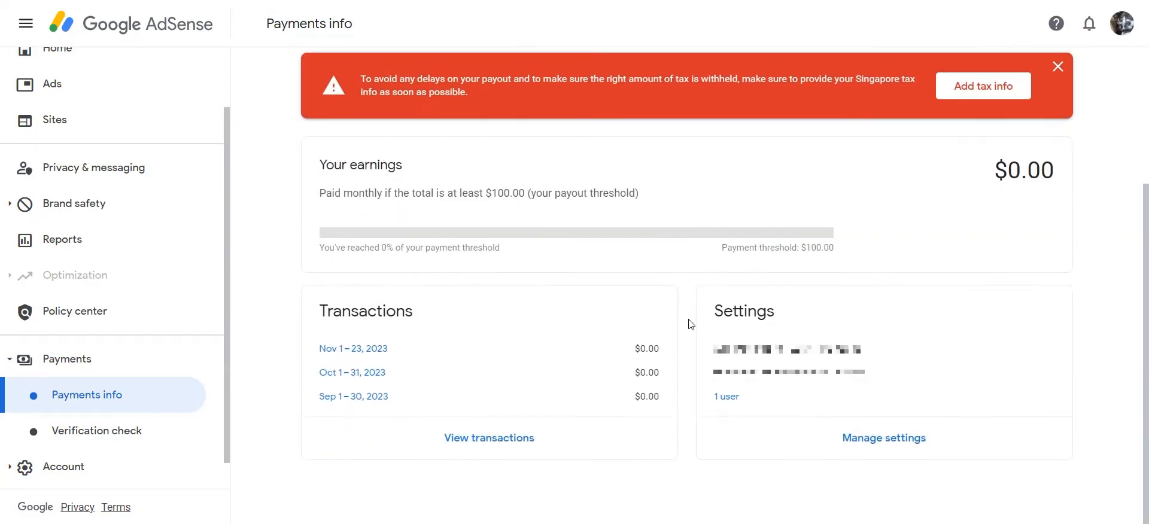
{"action": "left_click", "coordinate": [875, 443]}
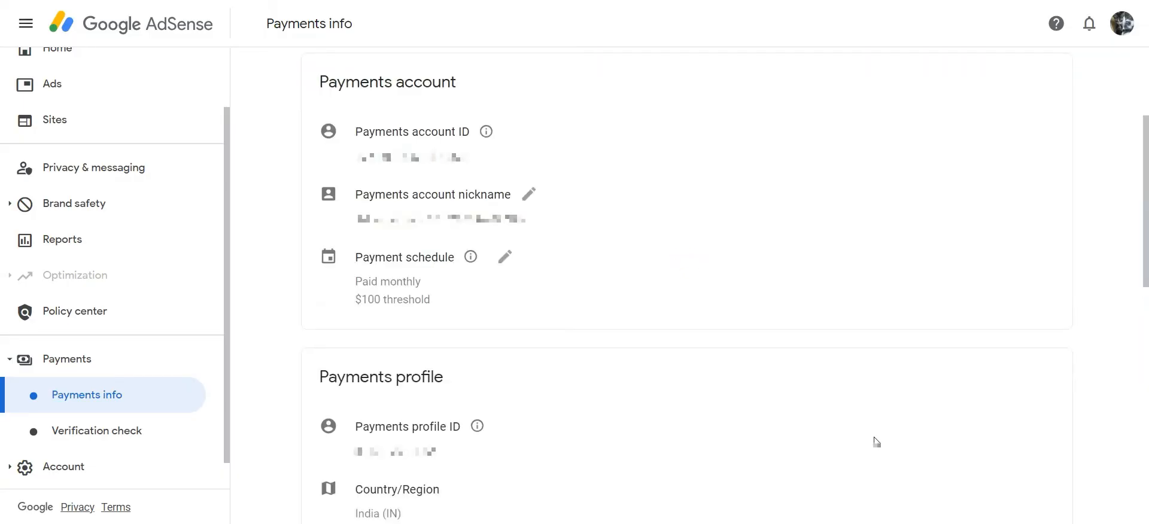
Open tax info management from the United States tax info entry of the payments profile
{"action": "scroll", "coordinate": [832, 419], "scroll_direction": "down", "scroll_amount": 4}
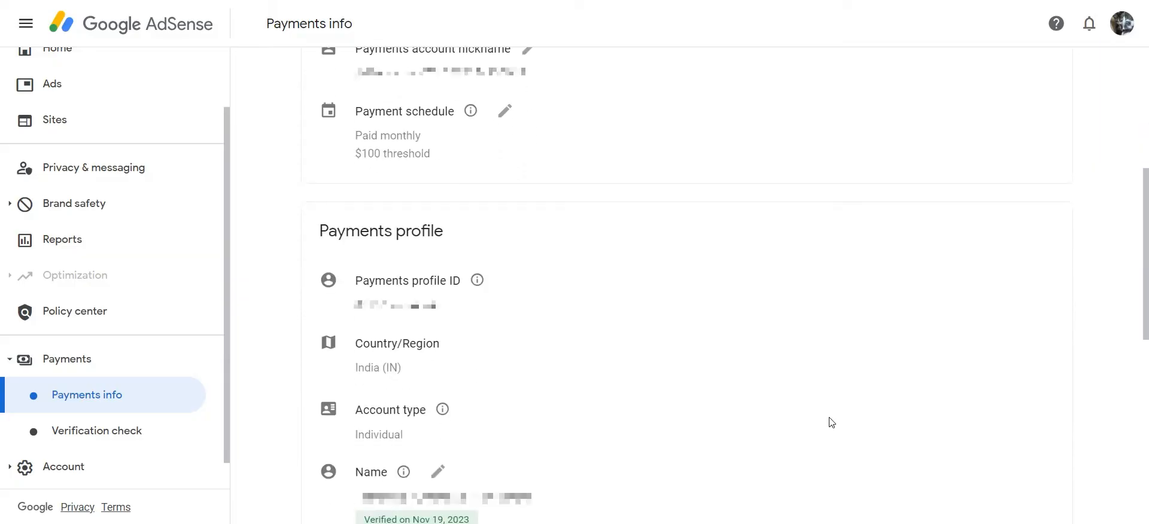
{"action": "scroll", "coordinate": [832, 419], "scroll_direction": "down", "scroll_amount": 4}
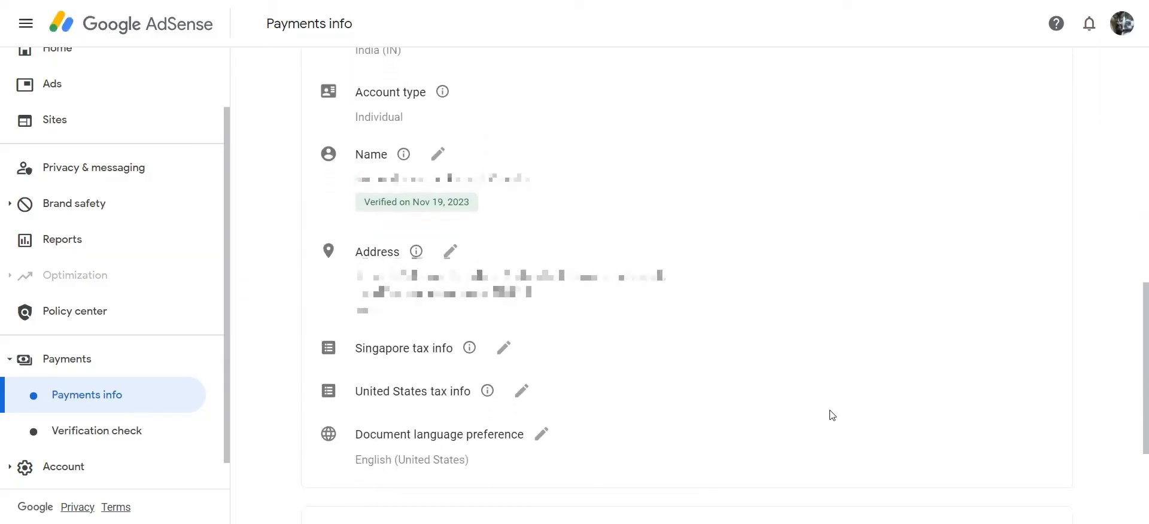
{"action": "mouse_move", "coordinate": [488, 393]}
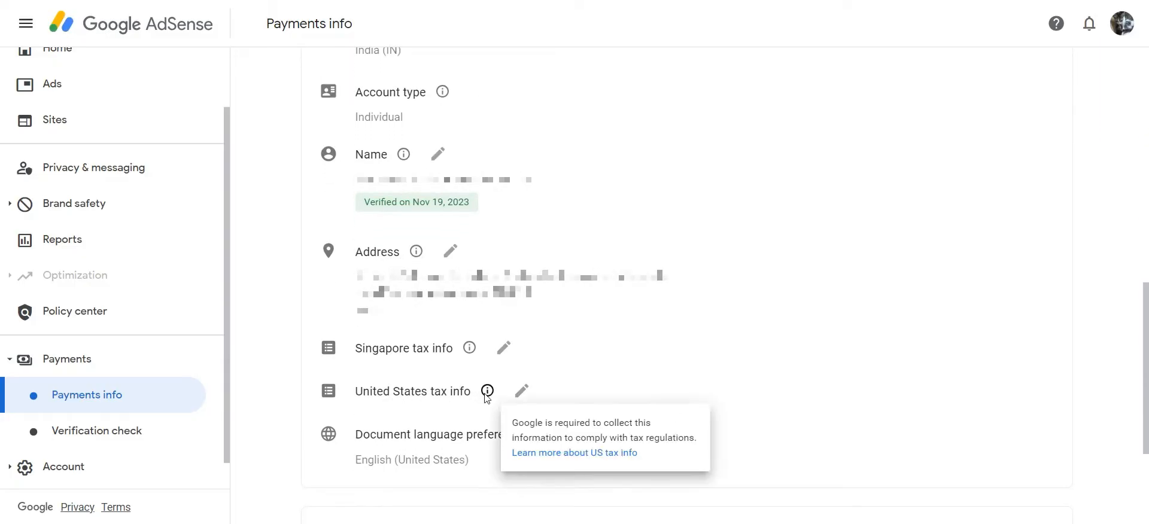
{"action": "left_click", "coordinate": [522, 394]}
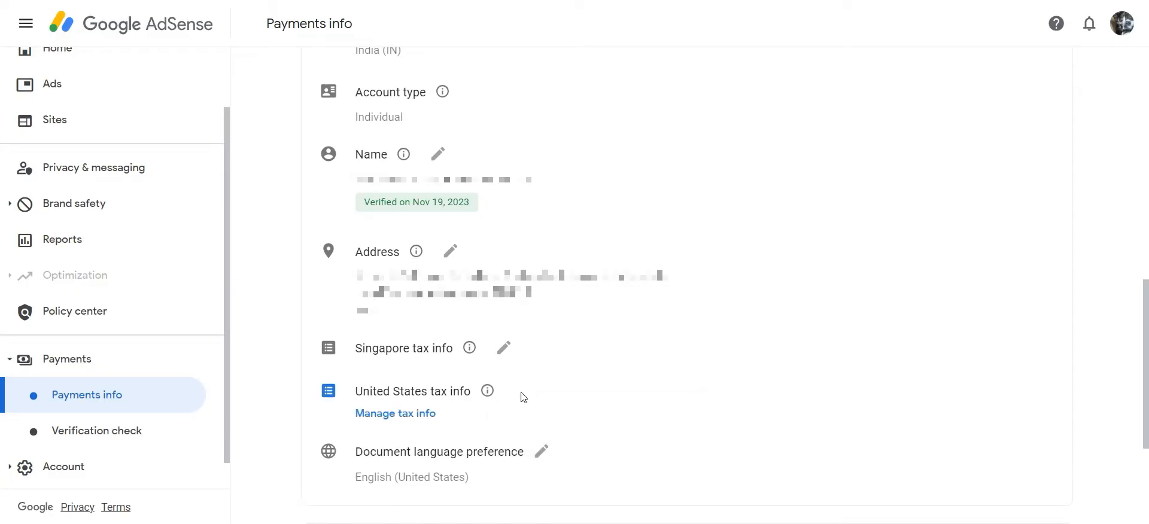
{"action": "left_click", "coordinate": [406, 416]}
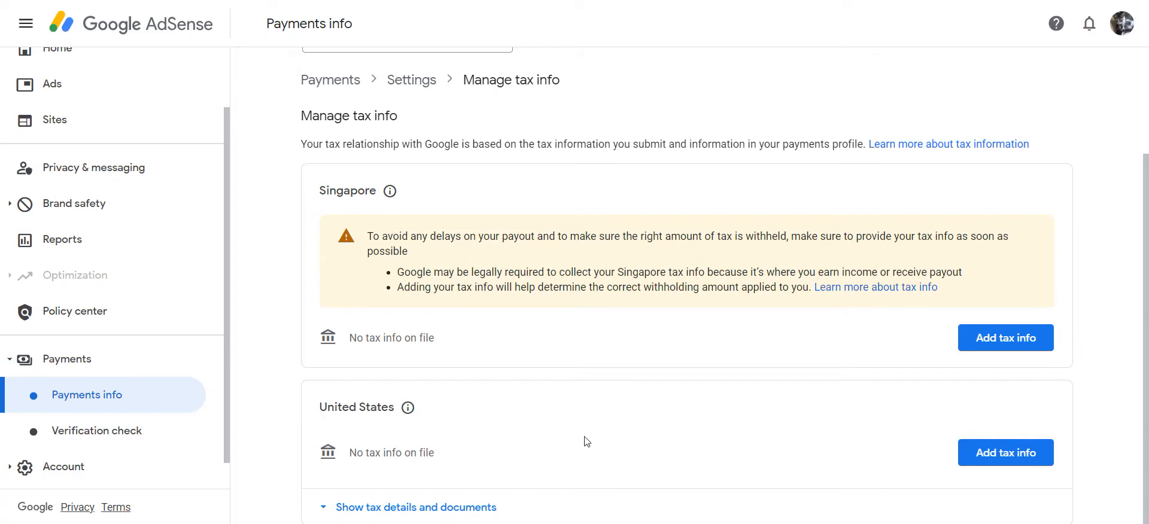
Start adding United States tax info and verify the identity with the account password
{"action": "left_click", "coordinate": [1011, 459]}
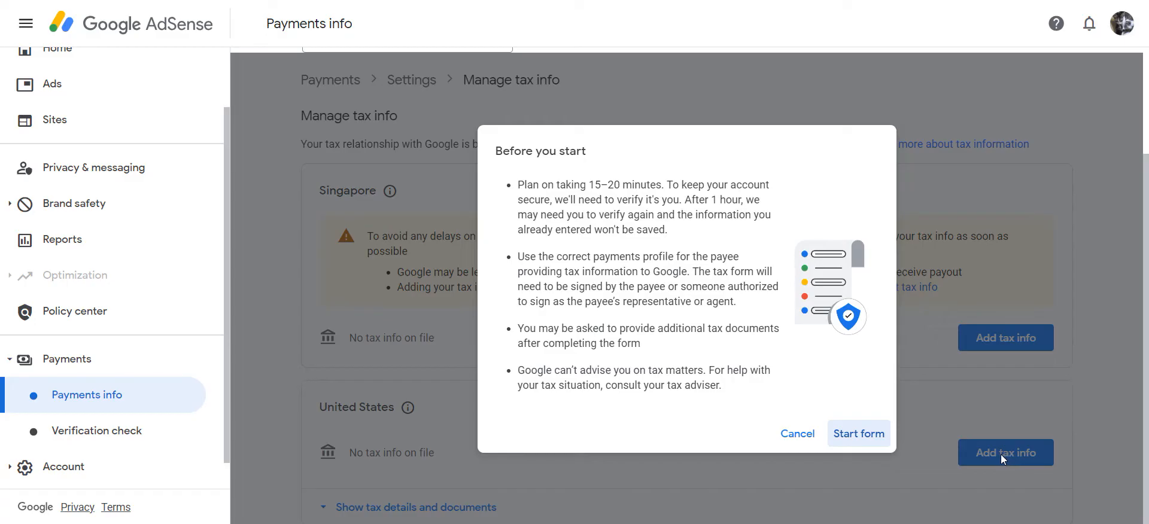
{"action": "left_click", "coordinate": [860, 442]}
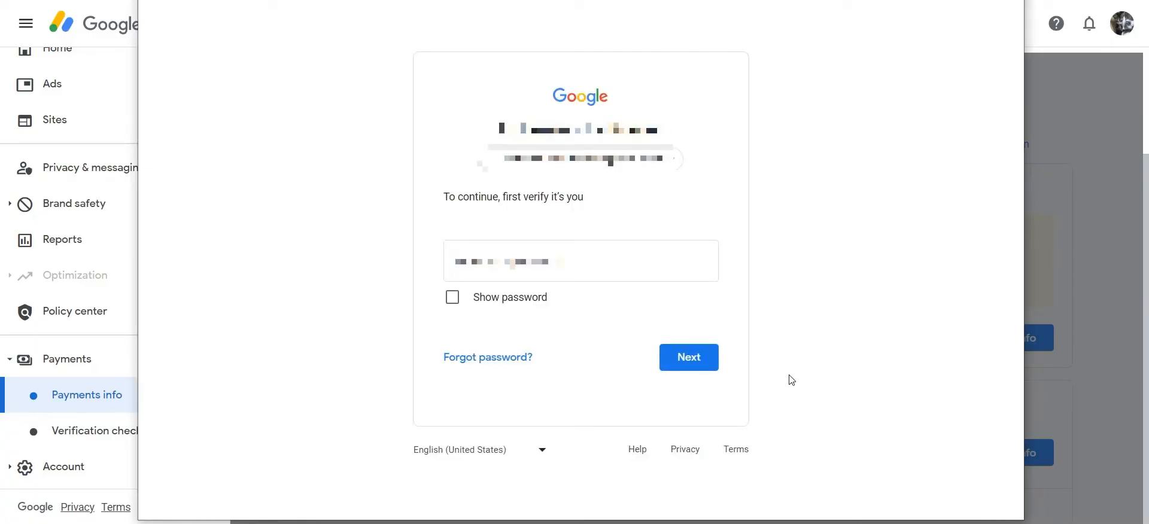
{"action": "left_click", "coordinate": [605, 271]}
{"action": "type", "text": "•••••••"}
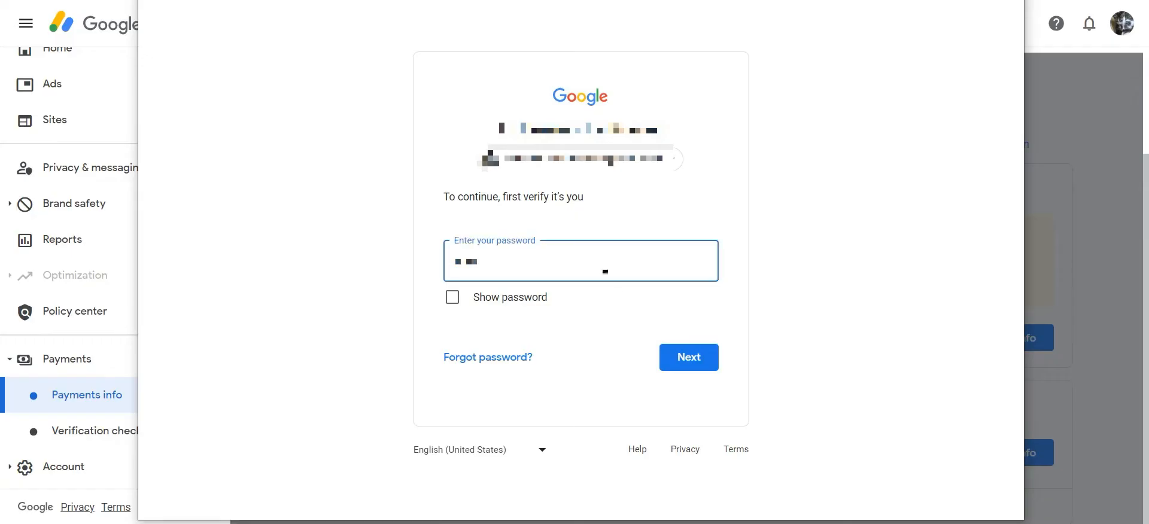
{"action": "type", "text": "••••••"}
{"action": "left_click", "coordinate": [694, 364]}
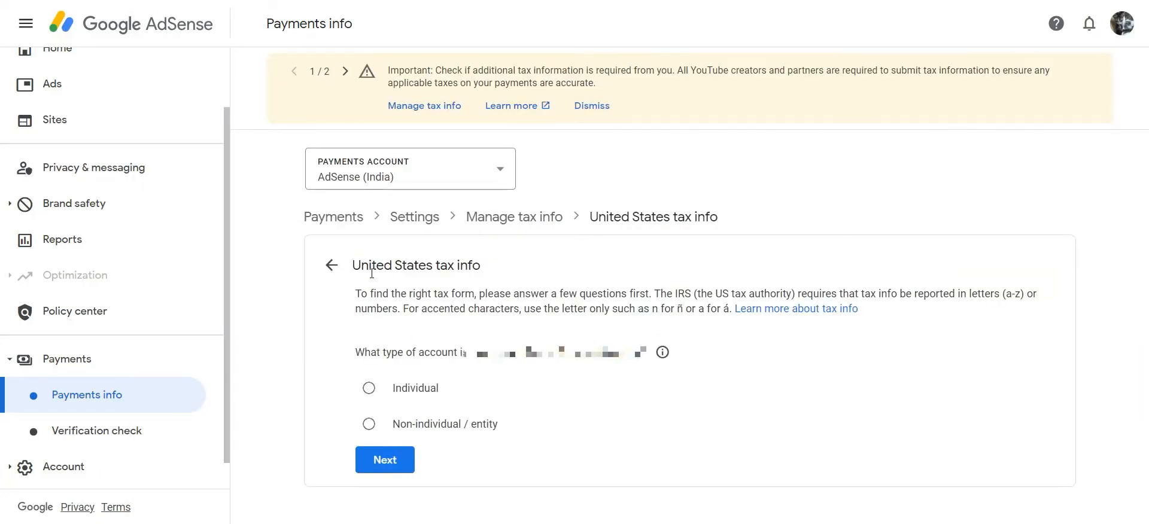
Set the account type to Individual and answer No to being a citizen or resident of the United States
{"action": "left_click", "coordinate": [370, 389]}
{"action": "left_click", "coordinate": [385, 461]}
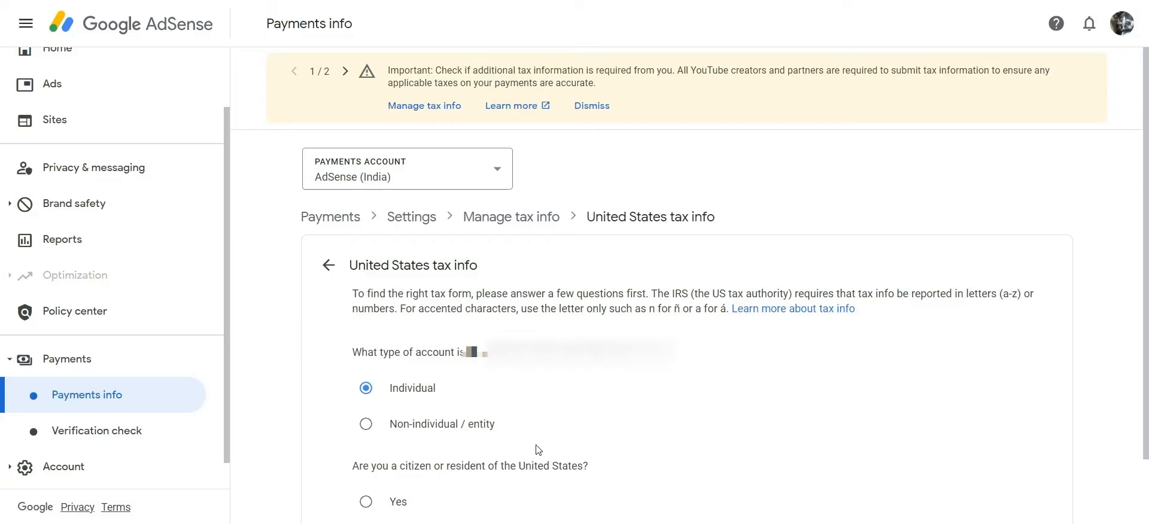
{"action": "scroll", "coordinate": [536, 450], "scroll_direction": "down", "scroll_amount": 2}
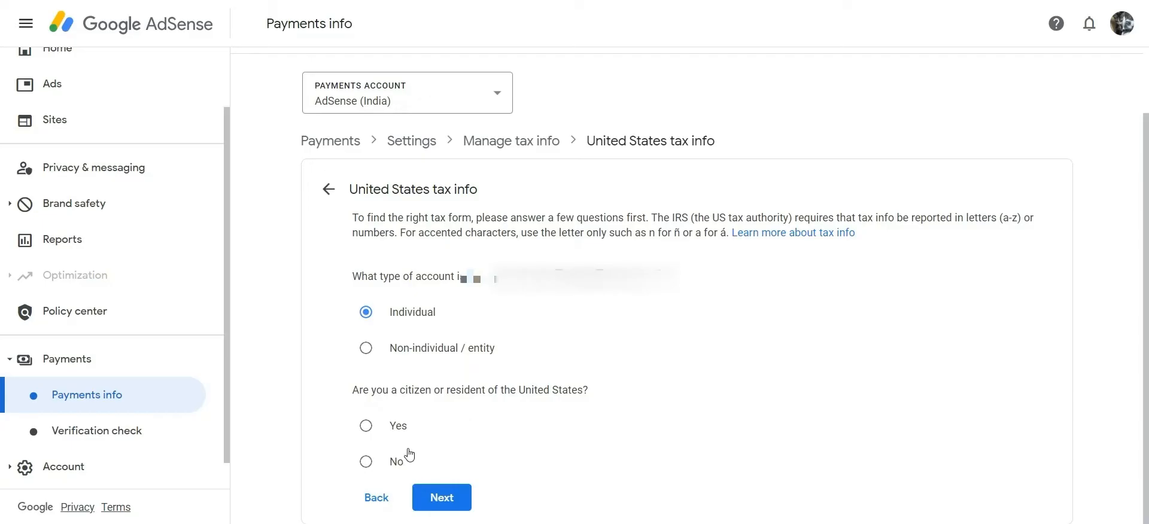
{"action": "left_click", "coordinate": [367, 465]}
{"action": "left_click", "coordinate": [457, 502]}
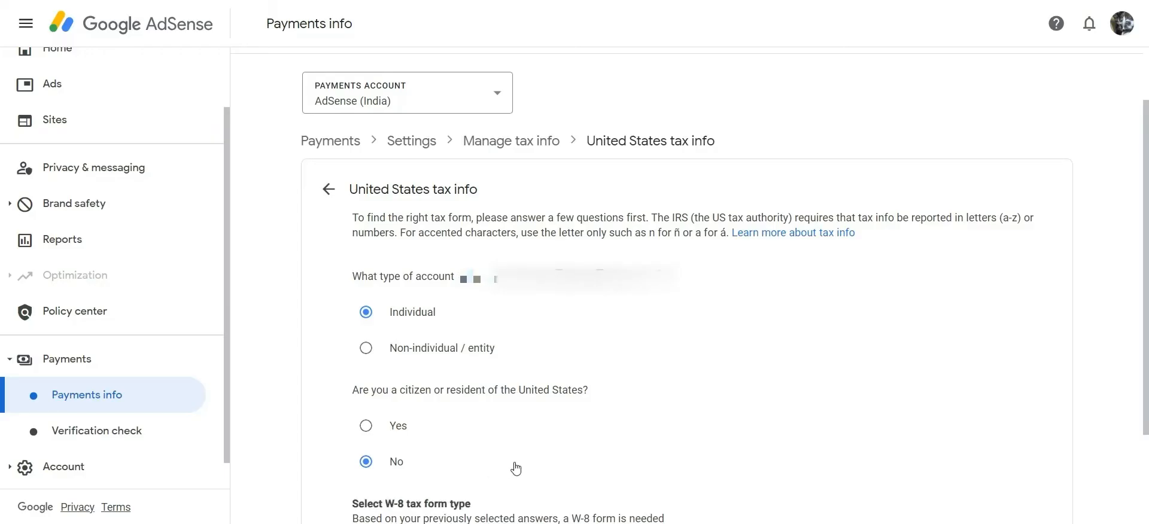
Select W-8BEN as the W-8 tax form type and proceed to the form
{"action": "scroll", "coordinate": [515, 467], "scroll_direction": "down", "scroll_amount": 2}
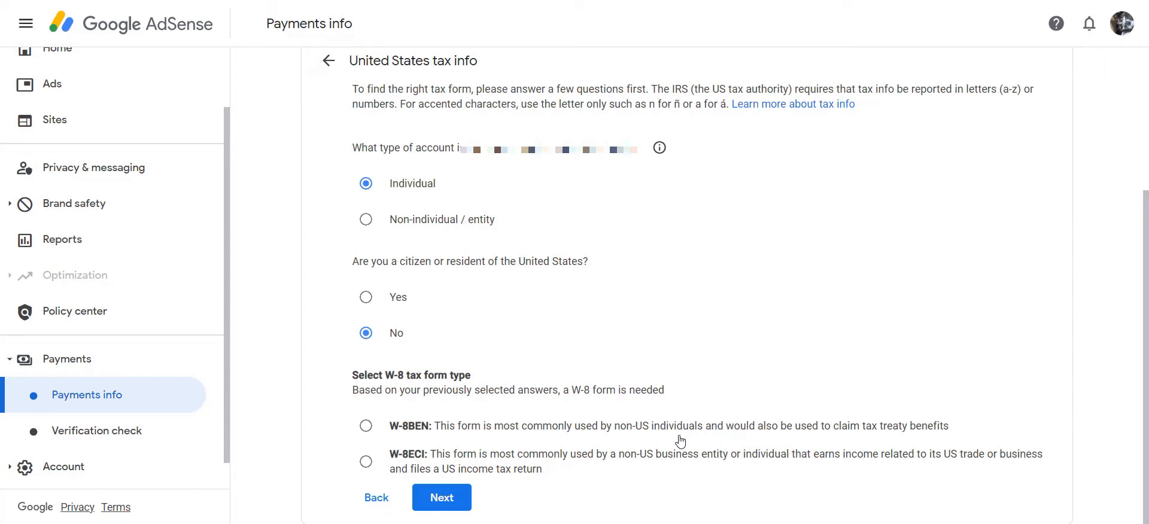
{"action": "left_click", "coordinate": [367, 426]}
{"action": "left_click", "coordinate": [477, 507]}
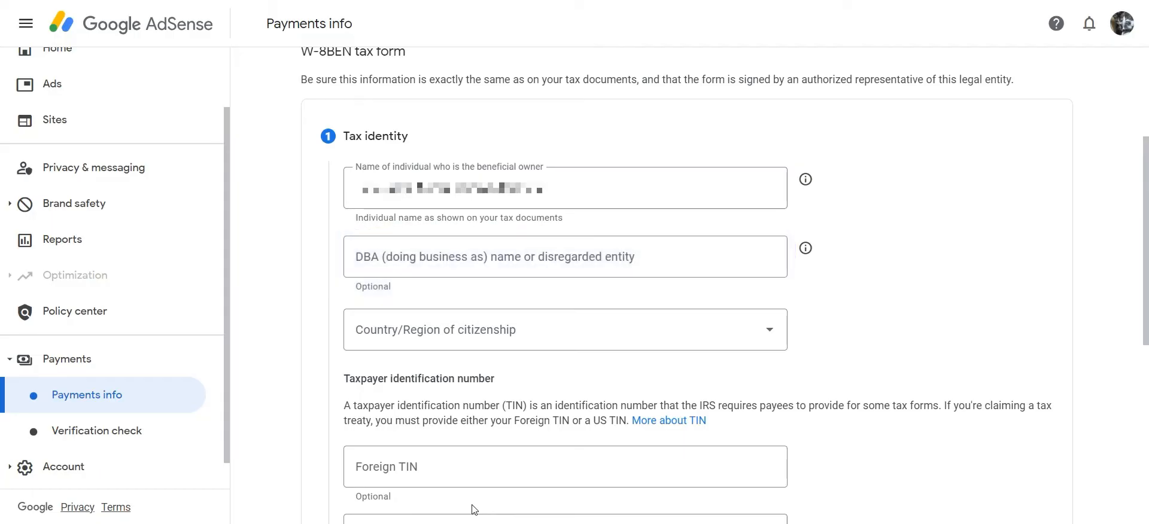
Set the country/region of citizenship to India in the Tax identity section
{"action": "left_click", "coordinate": [423, 333]}
{"action": "type", "text": "in"}
{"action": "scroll", "coordinate": [444, 402], "scroll_direction": "down", "scroll_amount": 3}
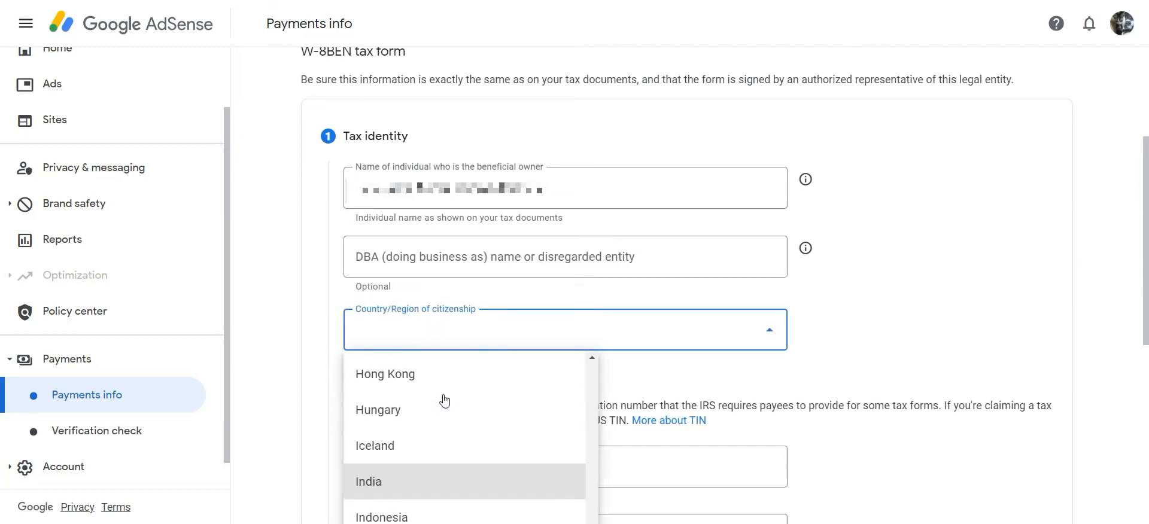
{"action": "scroll", "coordinate": [445, 402], "scroll_direction": "down", "scroll_amount": 1}
{"action": "left_click", "coordinate": [444, 427]}
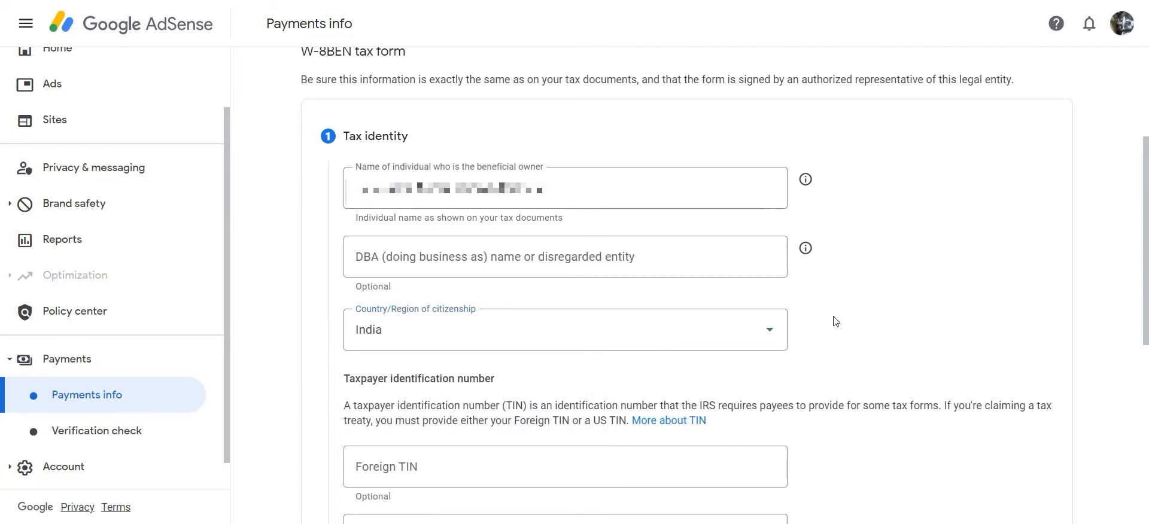
Enter the taxpayer identification number as the Foreign TIN and continue to the Address section
{"action": "scroll", "coordinate": [835, 314], "scroll_direction": "down", "scroll_amount": 4}
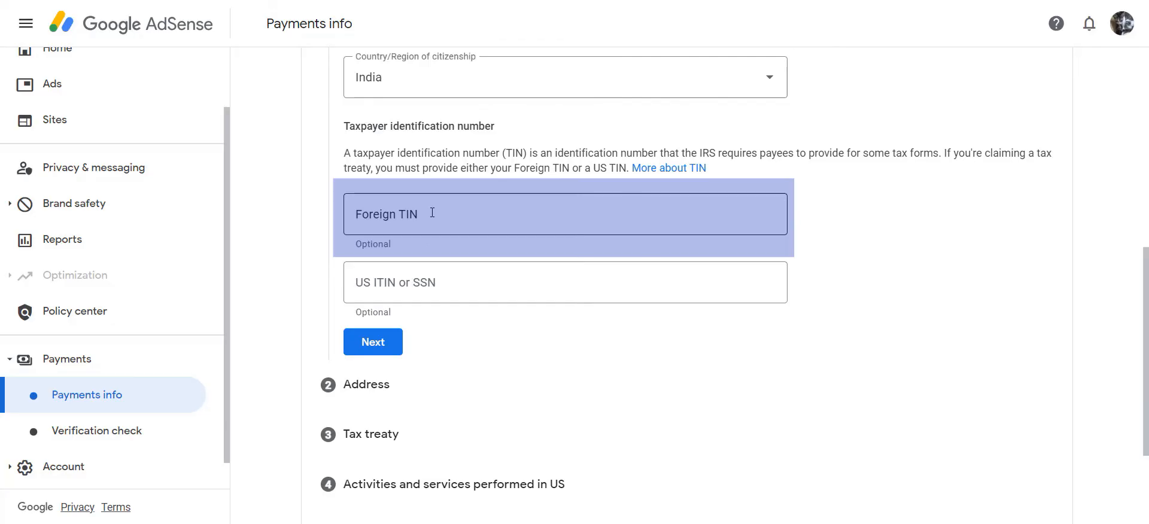
{"action": "left_click", "coordinate": [432, 213]}
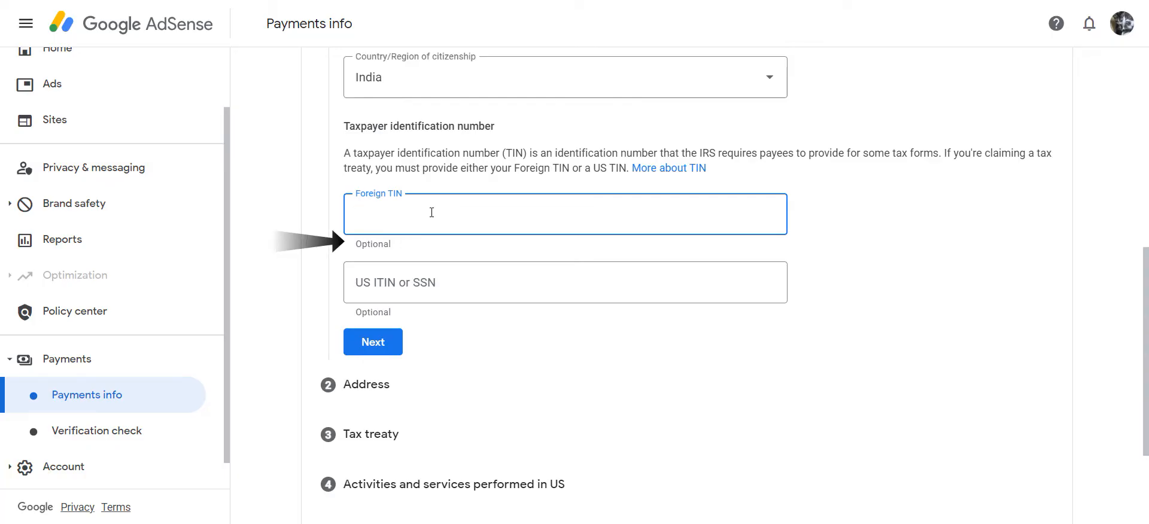
{"action": "type", "text": "•••"}
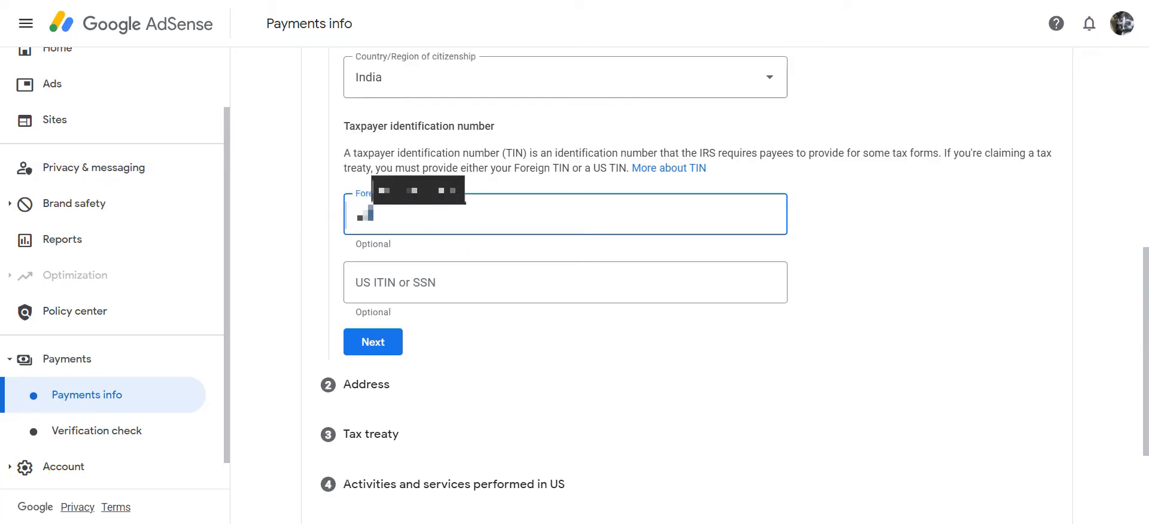
{"action": "type", "text": "••"}
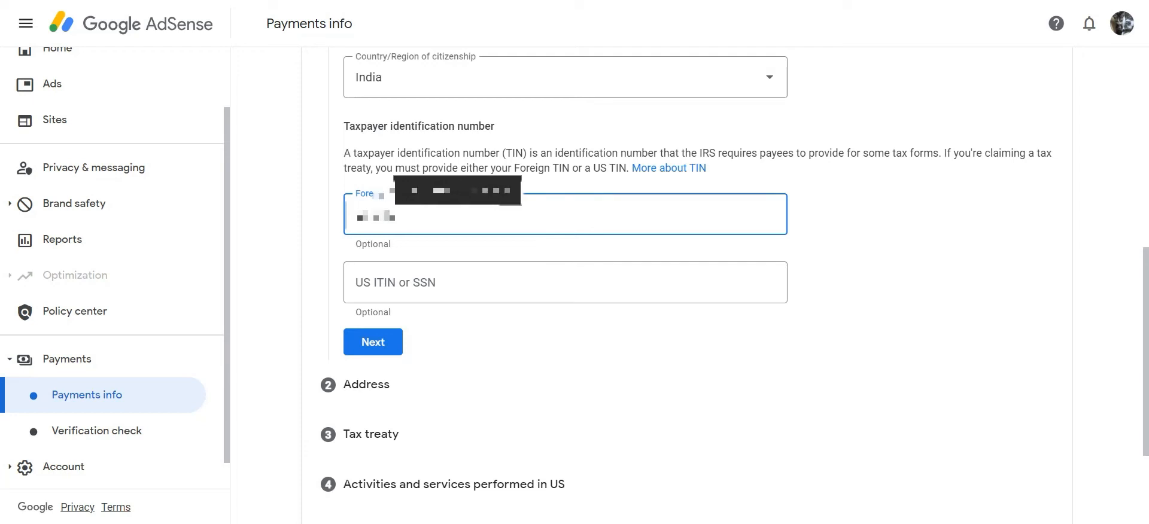
{"action": "type", "text": "••"}
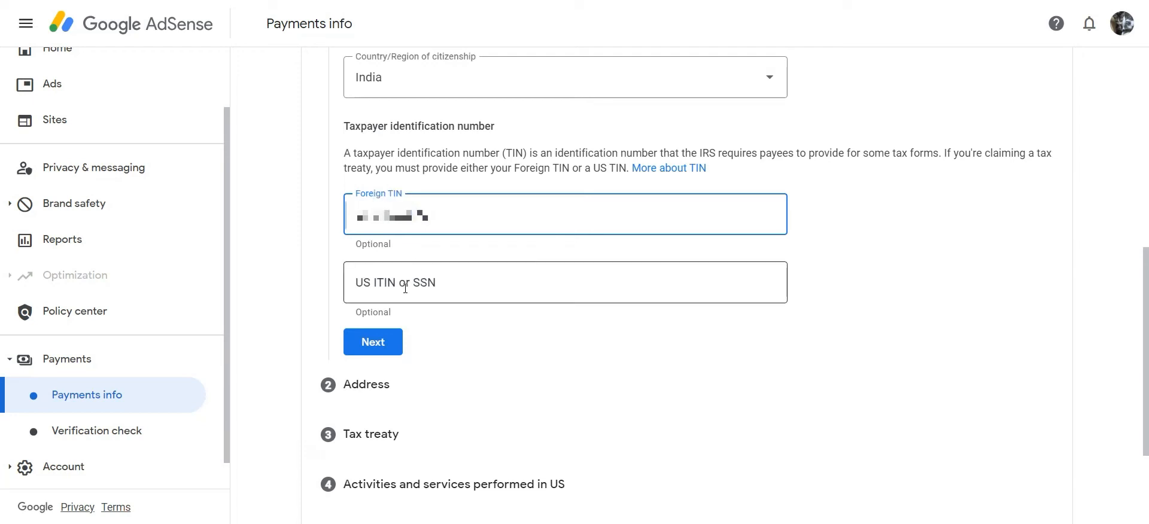
{"action": "left_click", "coordinate": [394, 352]}
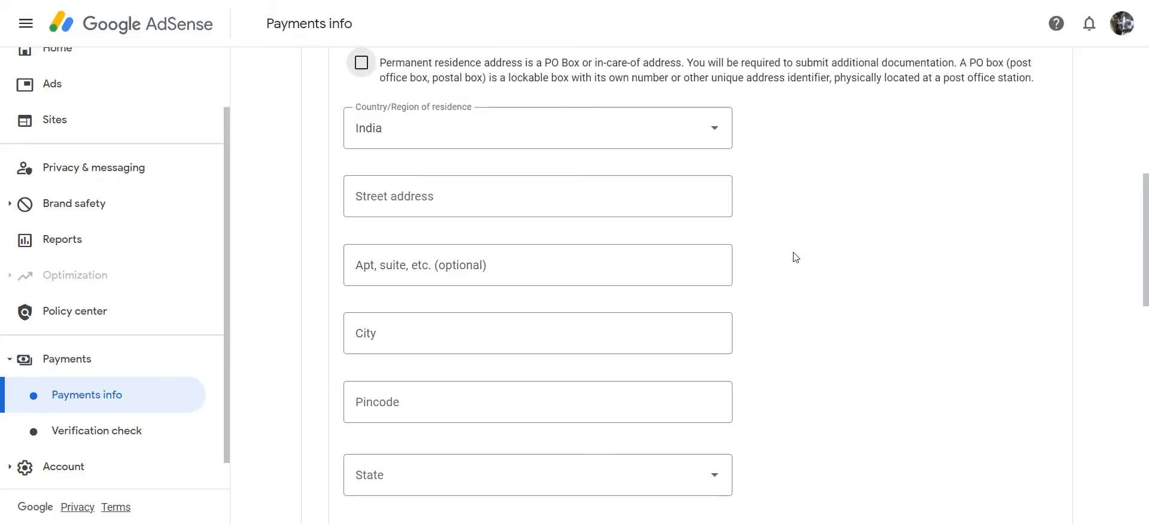
Mark the permanent residence as a PO Box or in-care-of address and fill in the saved address from the street address suggestion
{"action": "scroll", "coordinate": [795, 257], "scroll_direction": "up", "scroll_amount": 1}
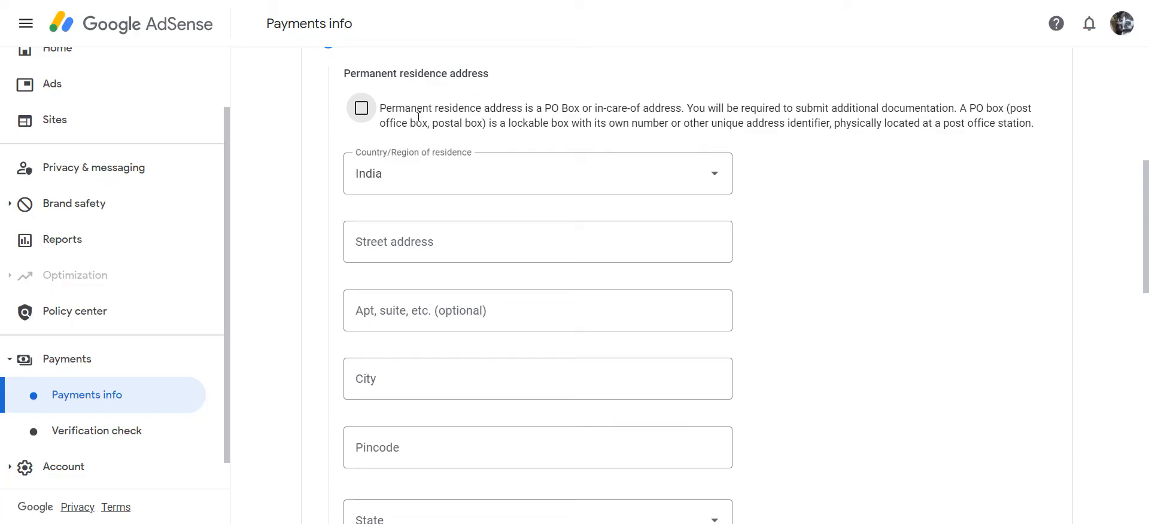
{"action": "left_click", "coordinate": [384, 112]}
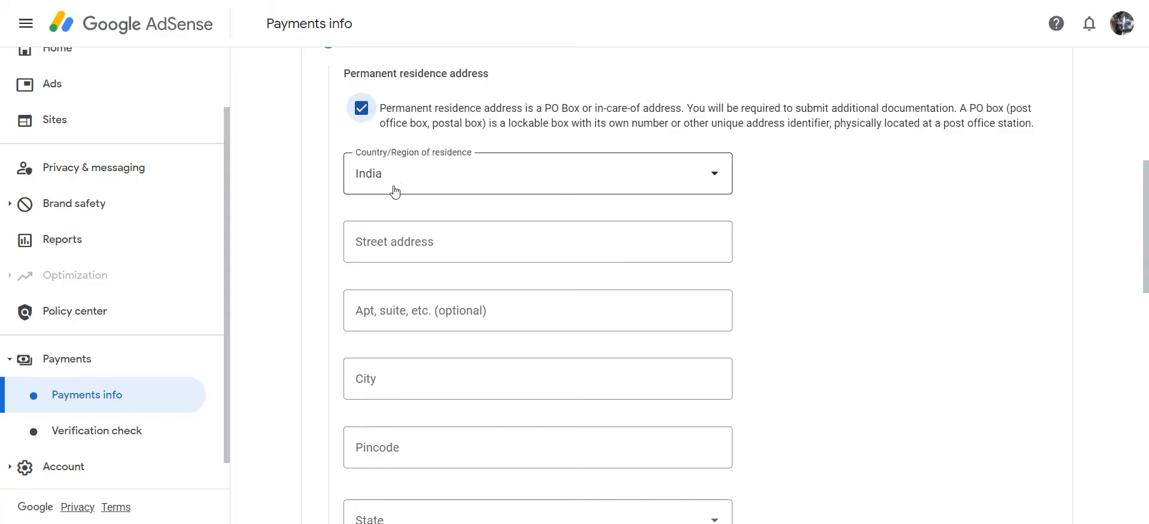
{"action": "left_click", "coordinate": [393, 251]}
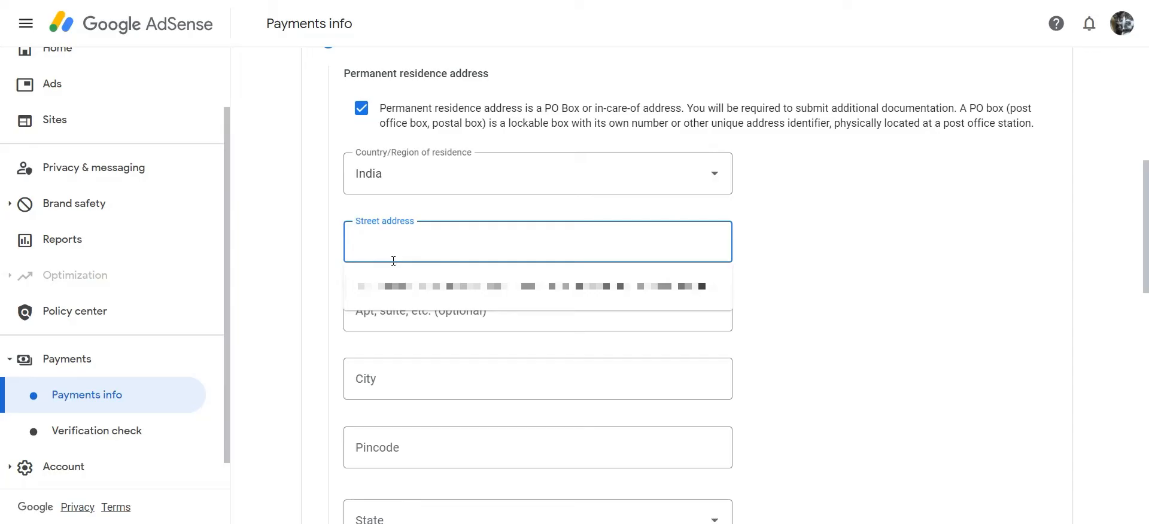
{"action": "left_click", "coordinate": [393, 286]}
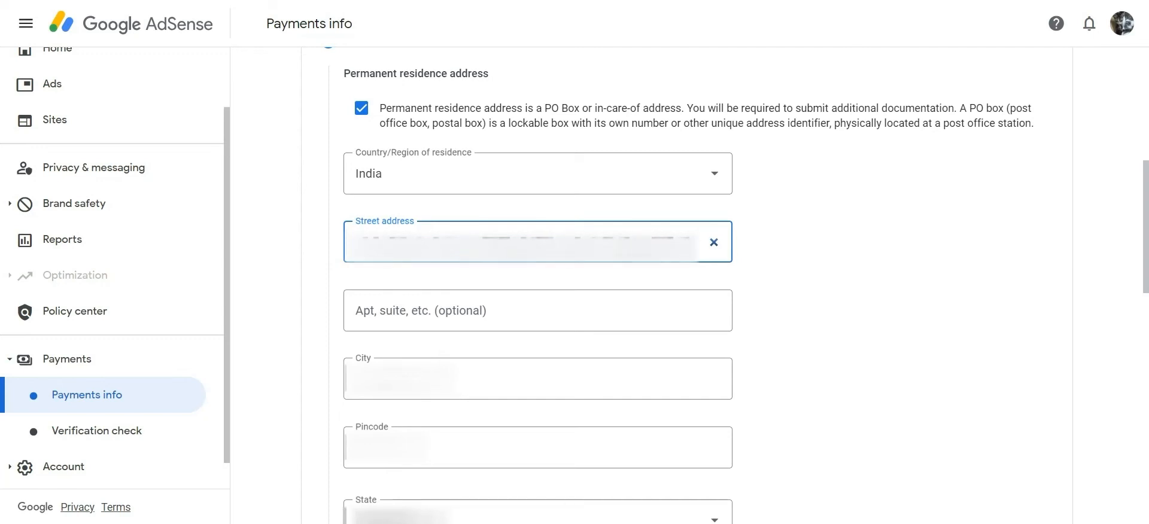
Set the mailing address to be the same as the permanent residence address and continue to the Tax treaty section
{"action": "scroll", "coordinate": [629, 320], "scroll_direction": "down", "scroll_amount": 3}
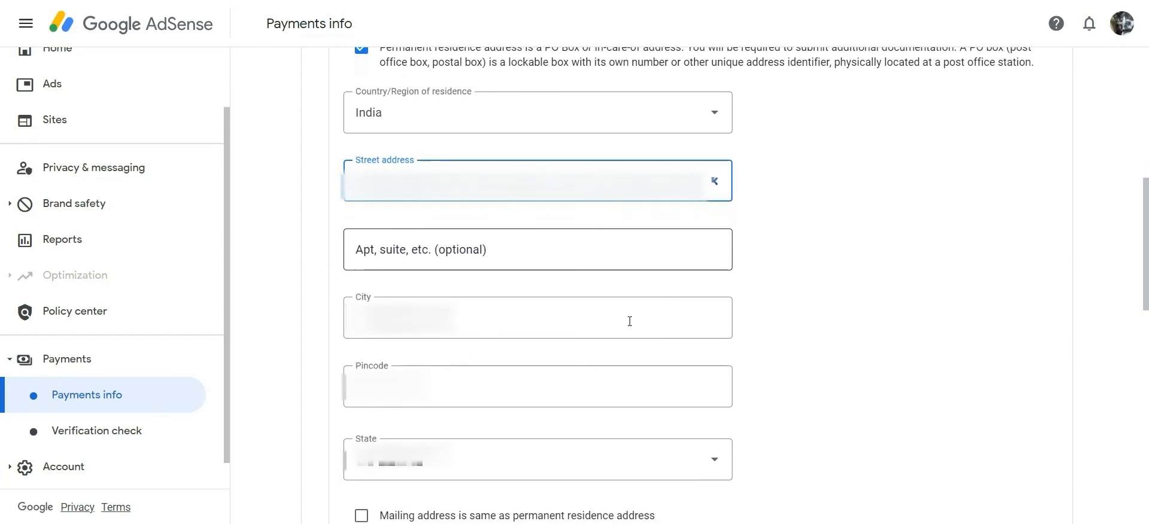
{"action": "scroll", "coordinate": [630, 321], "scroll_direction": "down", "scroll_amount": 2}
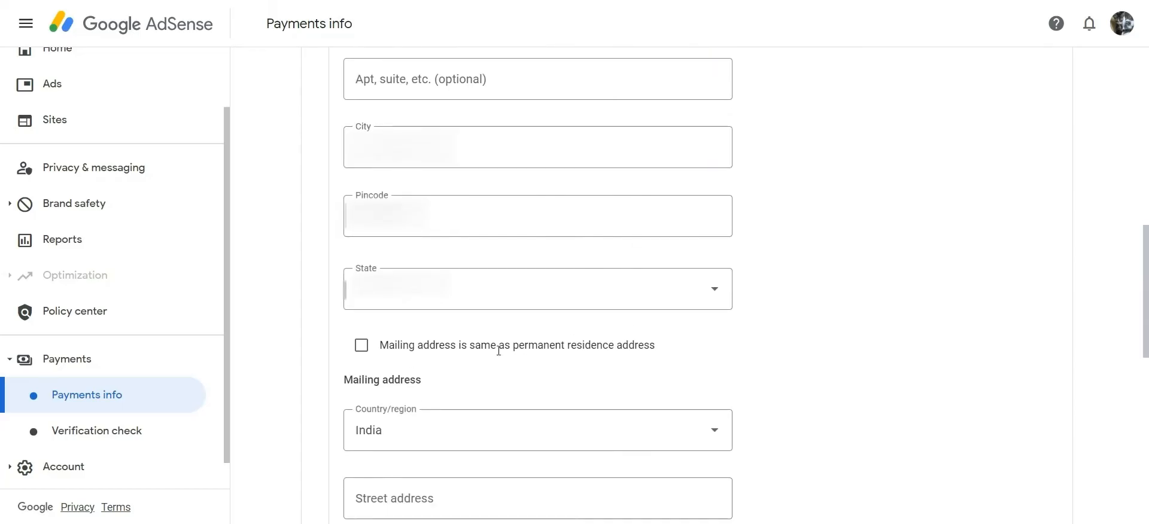
{"action": "left_click", "coordinate": [384, 345]}
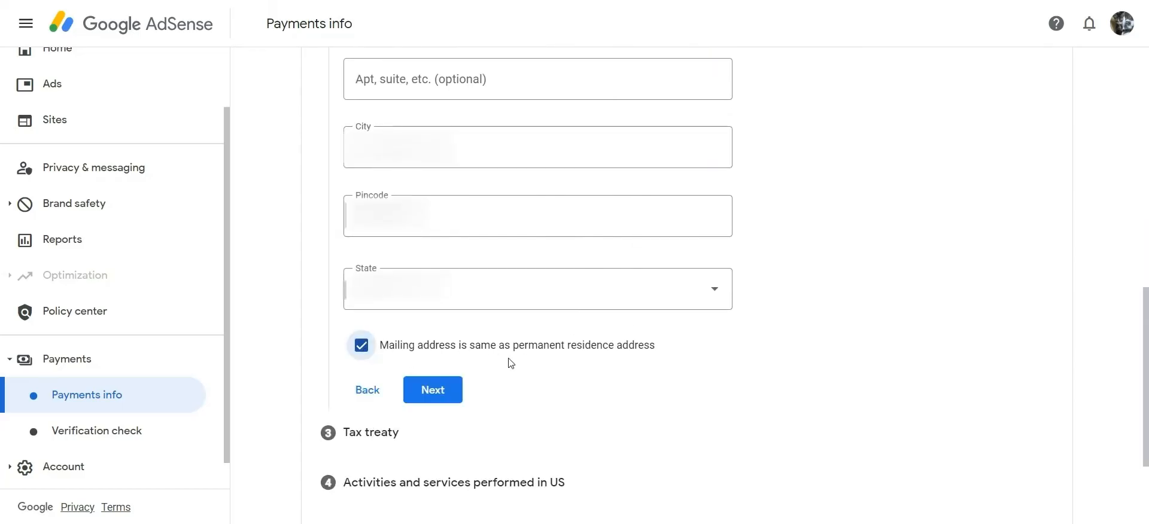
{"action": "left_click", "coordinate": [446, 397]}
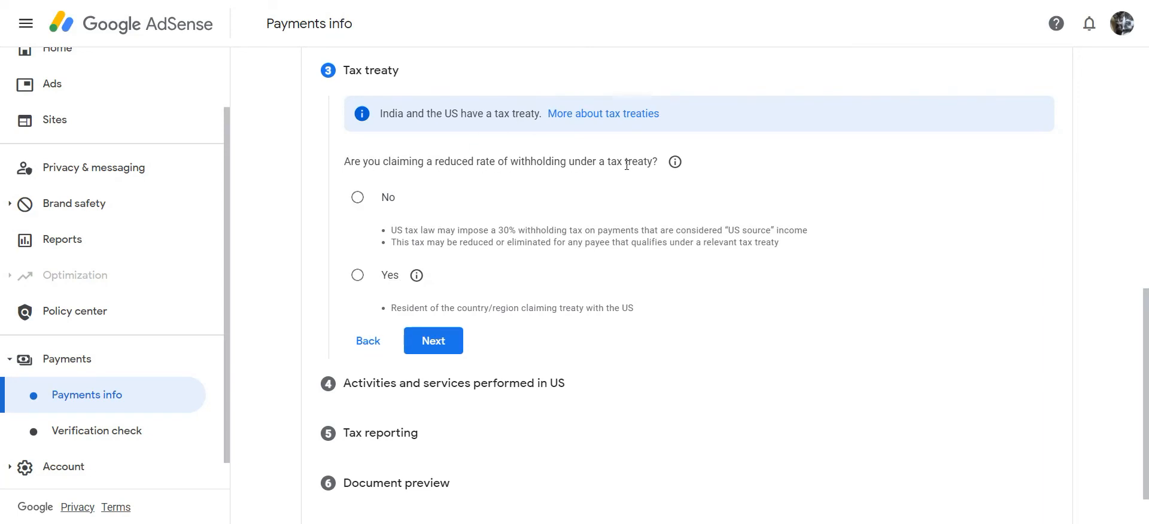
Claim a reduced rate of withholding under the tax treaty as a resident of India
{"action": "left_click", "coordinate": [356, 276]}
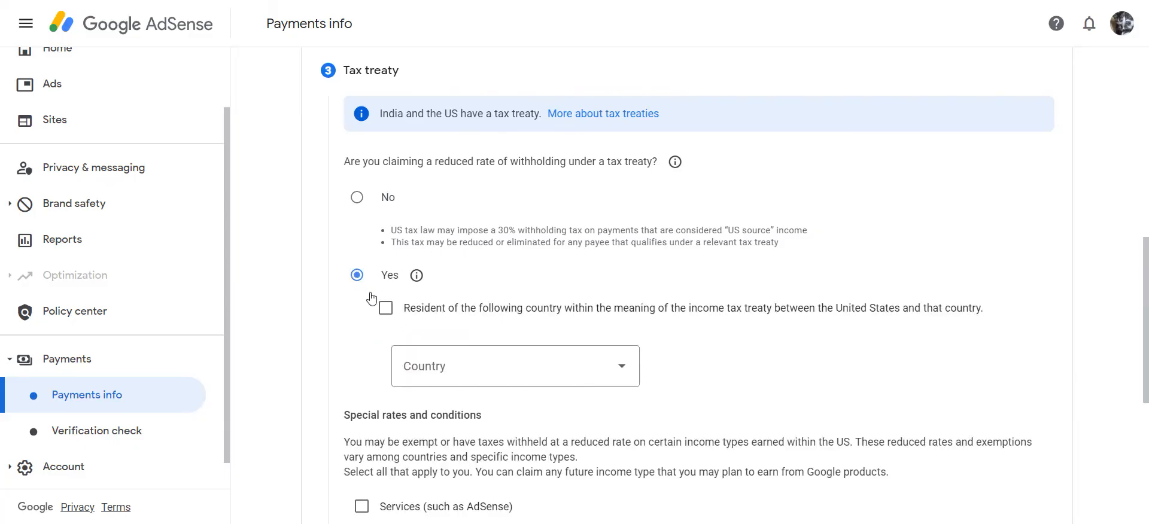
{"action": "left_click", "coordinate": [386, 308]}
{"action": "left_click", "coordinate": [454, 371]}
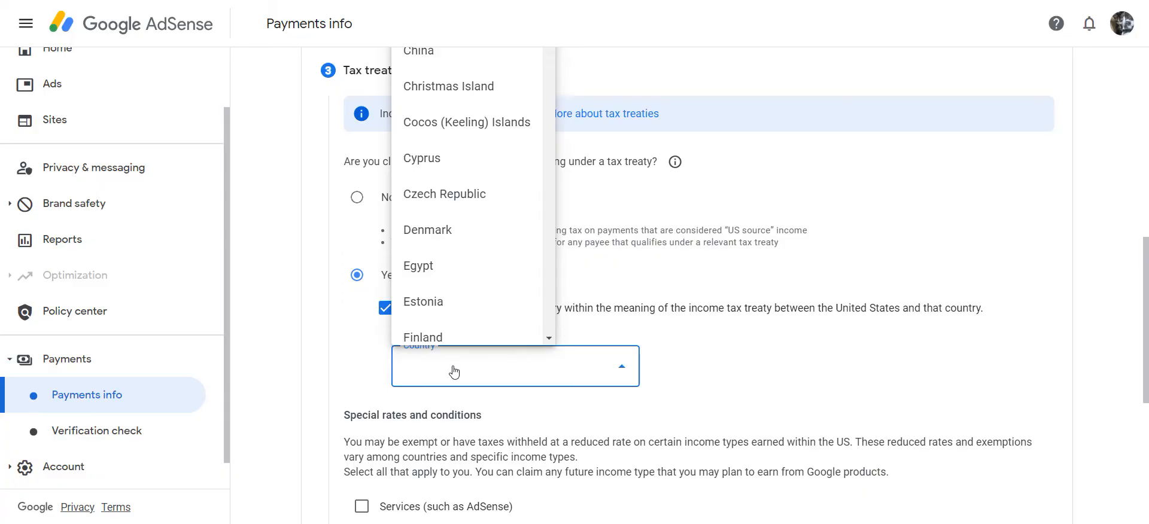
{"action": "scroll", "coordinate": [452, 369], "scroll_direction": "down", "scroll_amount": 5}
{"action": "scroll", "coordinate": [462, 90], "scroll_direction": "up", "scroll_amount": 1}
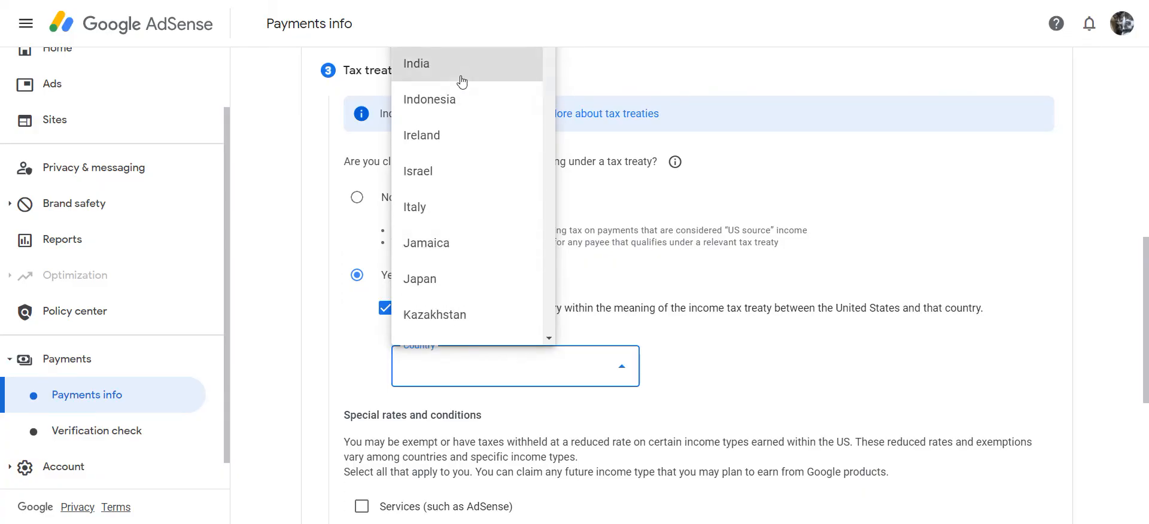
{"action": "left_click", "coordinate": [462, 79]}
Claim the special rate for Services with Article 7 and paragraph 1 at 0% (Reduced treaty rate), and confirm the treaty terms are met
{"action": "scroll", "coordinate": [533, 312], "scroll_direction": "down", "scroll_amount": 2}
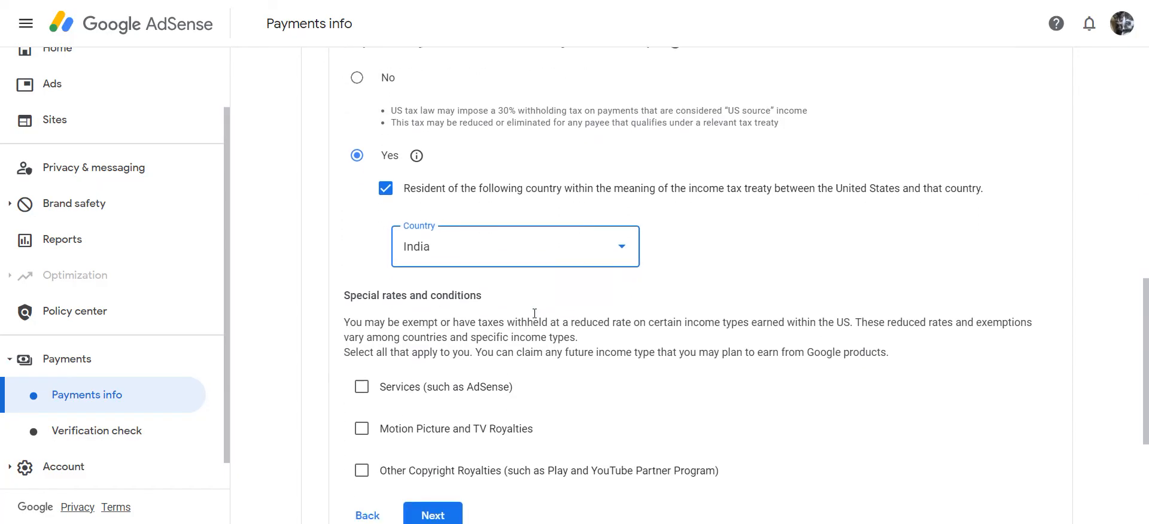
{"action": "scroll", "coordinate": [534, 313], "scroll_direction": "down", "scroll_amount": 2}
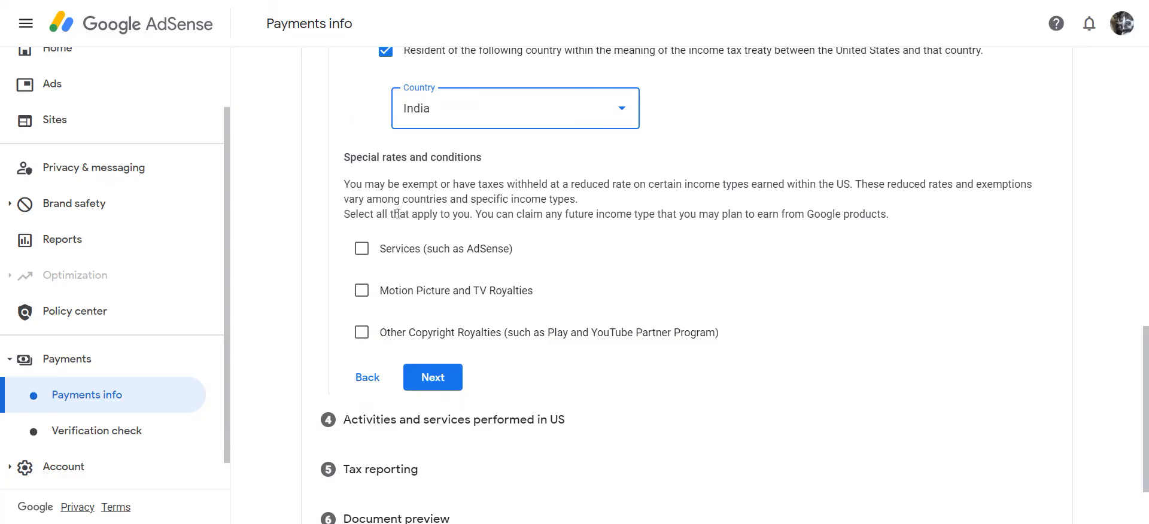
{"action": "left_click", "coordinate": [363, 256]}
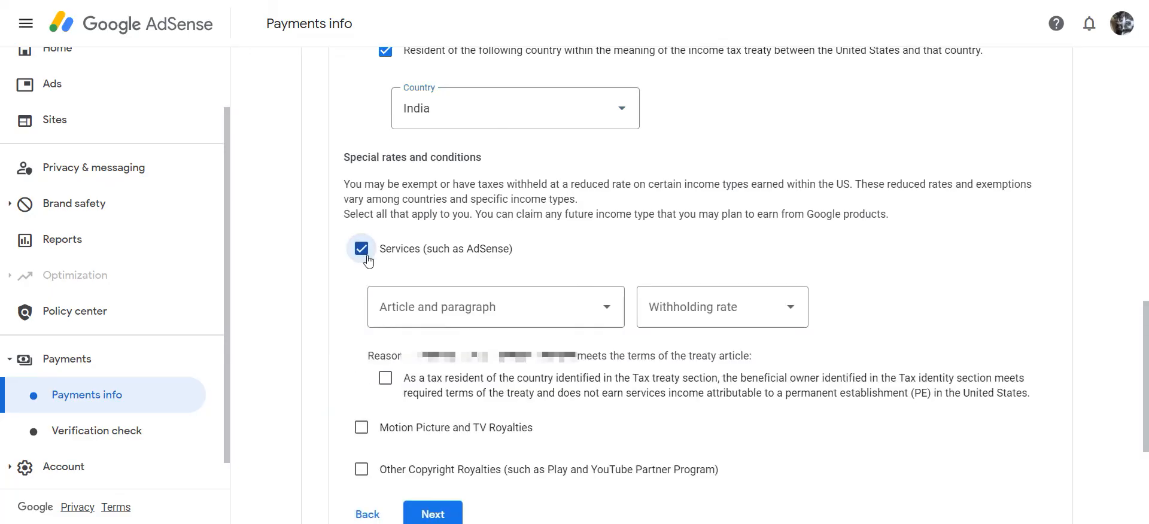
{"action": "left_click", "coordinate": [557, 321]}
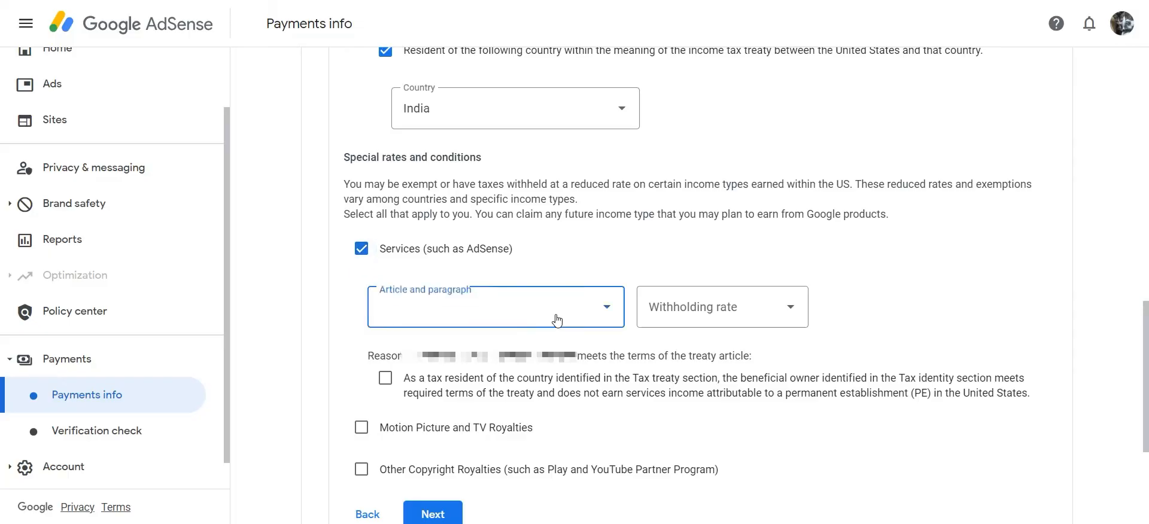
{"action": "left_click", "coordinate": [502, 353]}
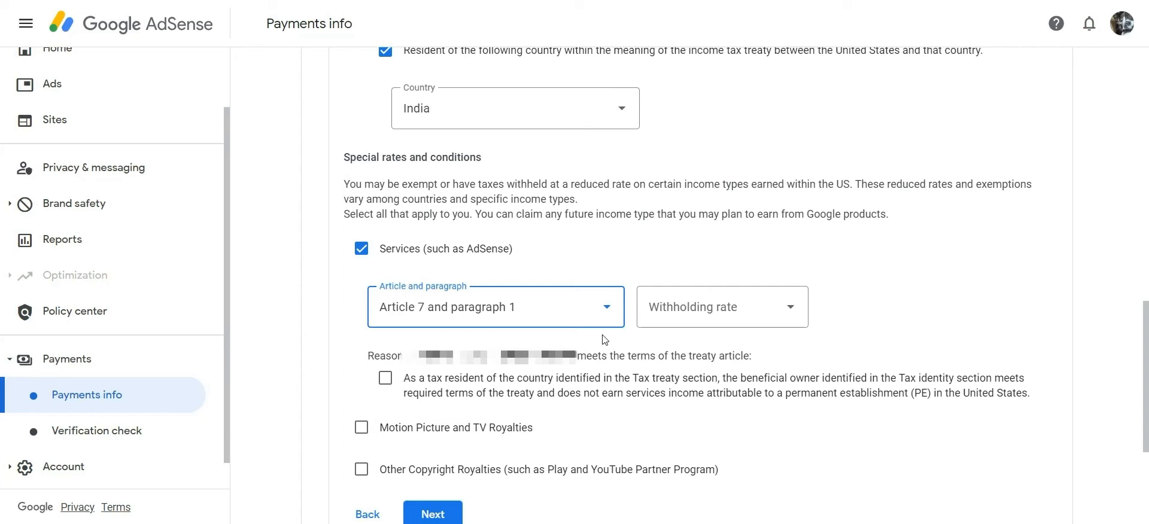
{"action": "left_click", "coordinate": [720, 318]}
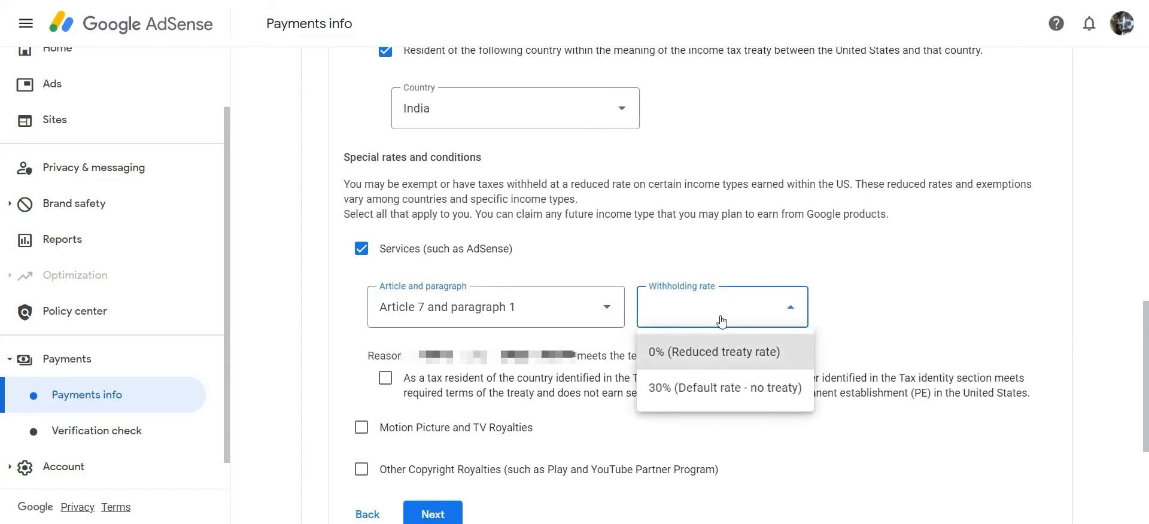
{"action": "left_click", "coordinate": [743, 352]}
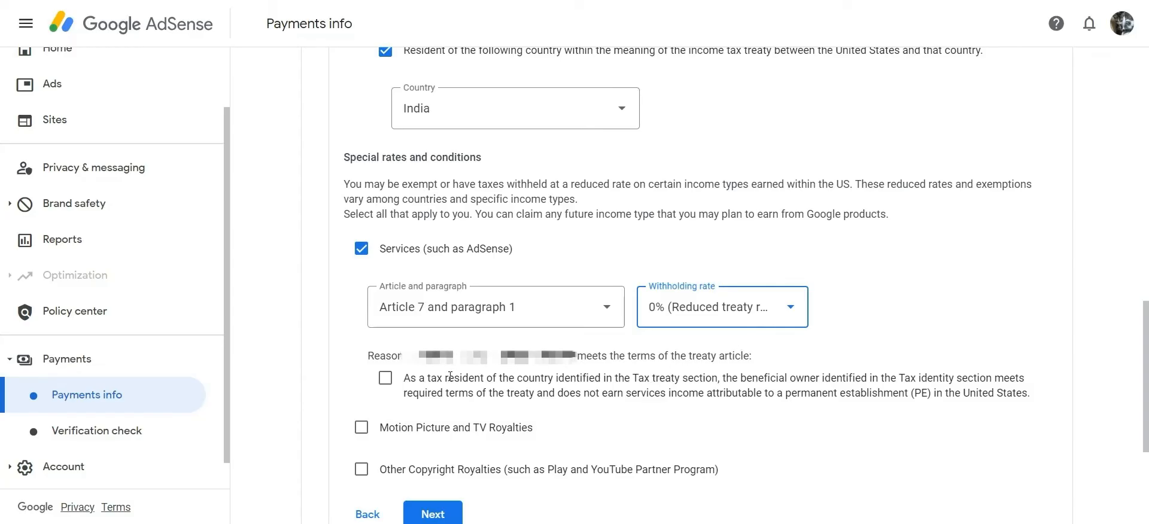
{"action": "left_click", "coordinate": [386, 379]}
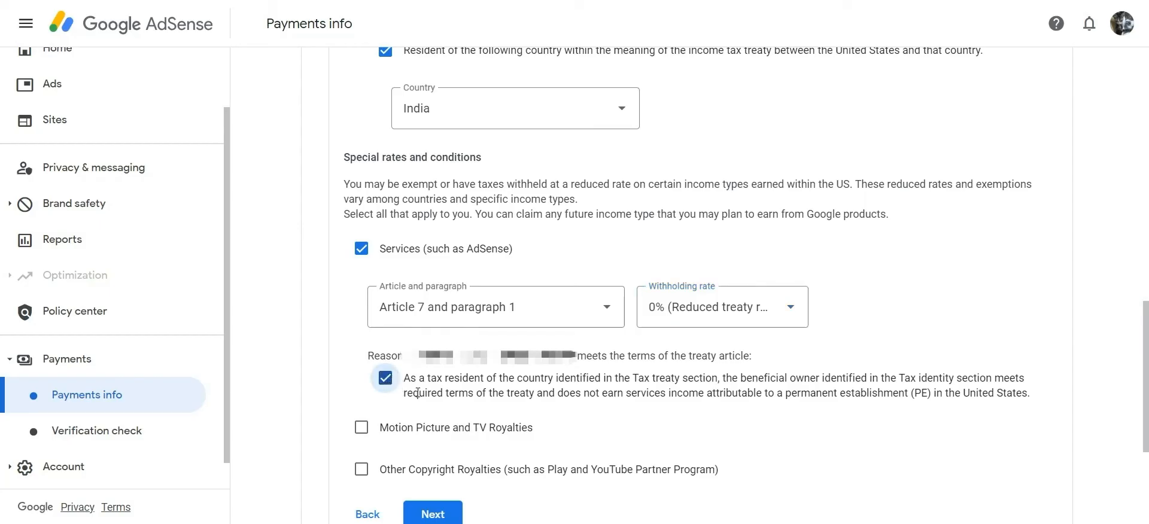
Claim Motion Picture and TV Royalties under Article 12 and paragraph 2A II at 15% (Reduced treaty rate), and confirm the treaty terms are met
{"action": "scroll", "coordinate": [419, 383], "scroll_direction": "down", "scroll_amount": 3}
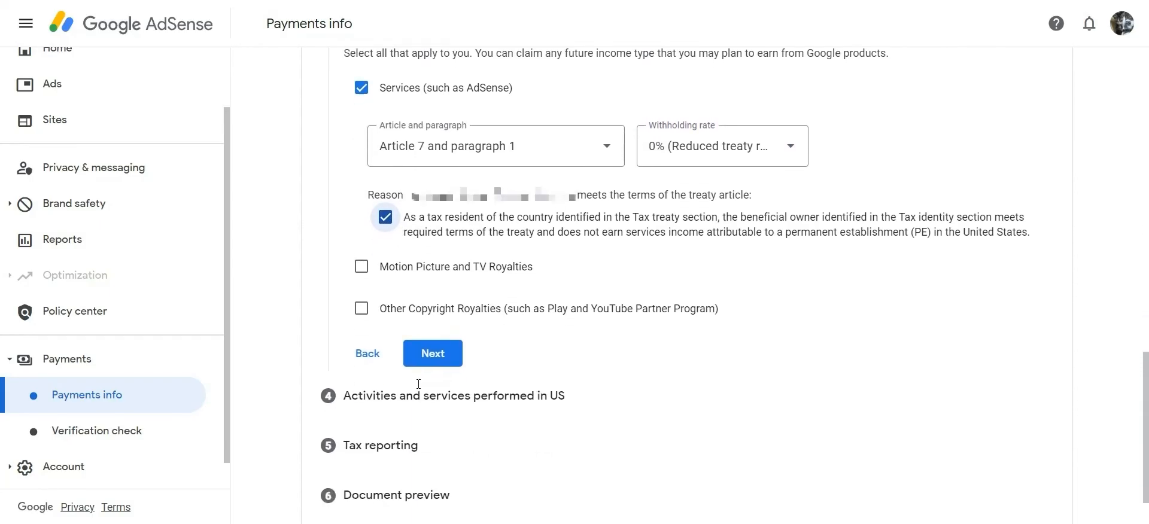
{"action": "scroll", "coordinate": [419, 389], "scroll_direction": "down", "scroll_amount": 1}
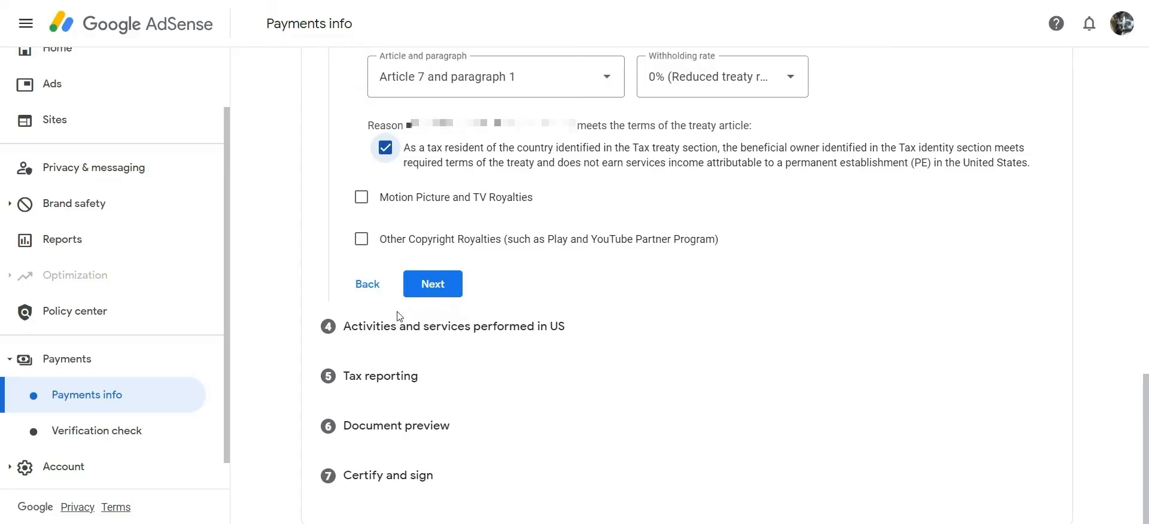
{"action": "left_click", "coordinate": [361, 197]}
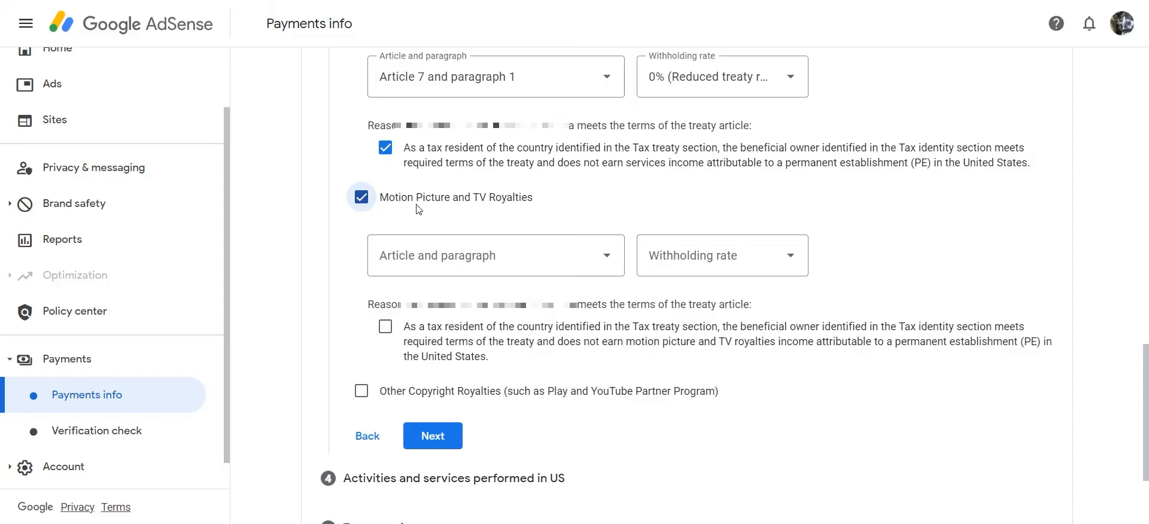
{"action": "left_click", "coordinate": [559, 261]}
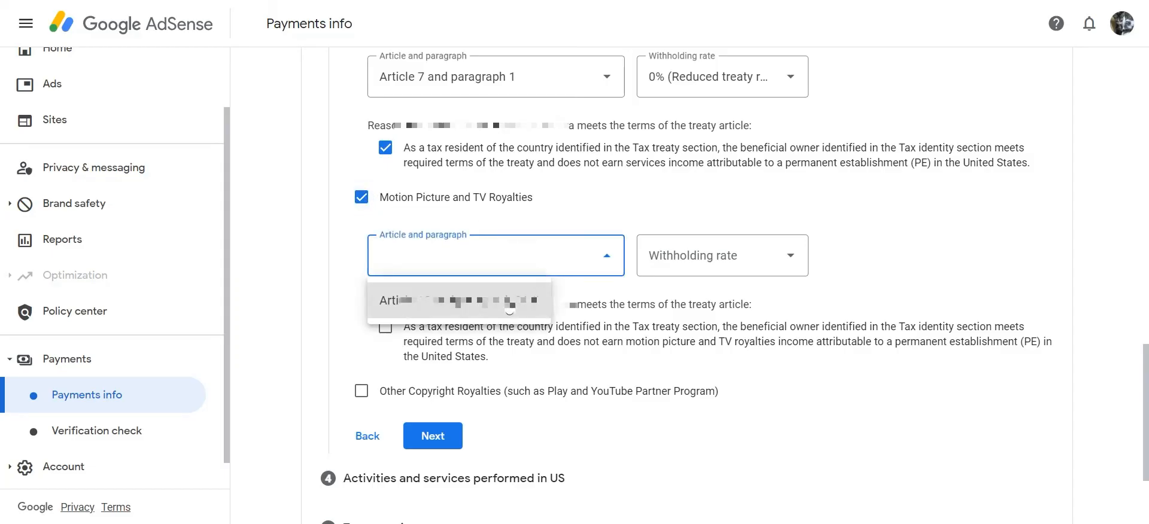
{"action": "left_click", "coordinate": [527, 309]}
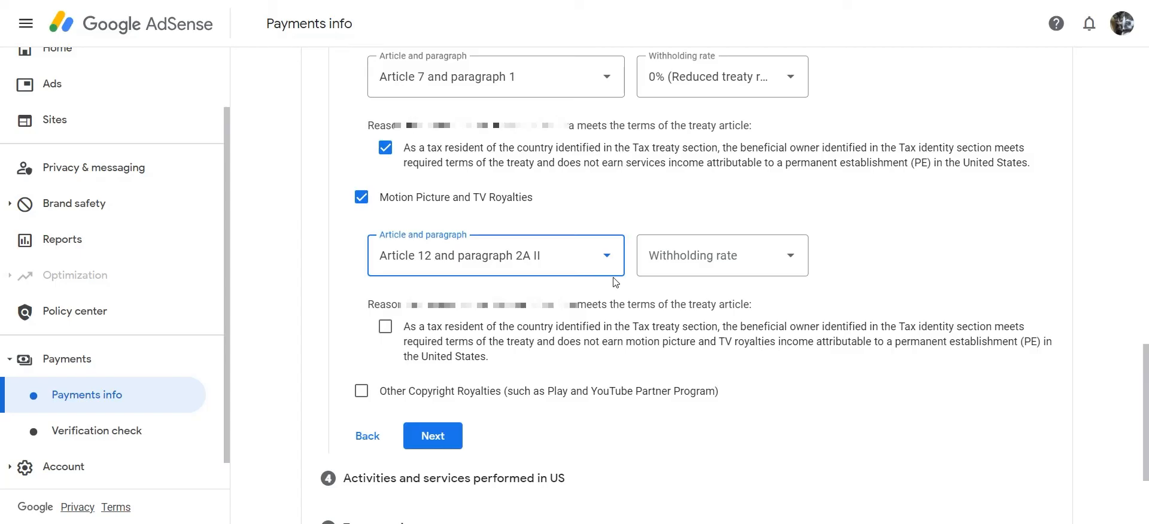
{"action": "left_click", "coordinate": [710, 263]}
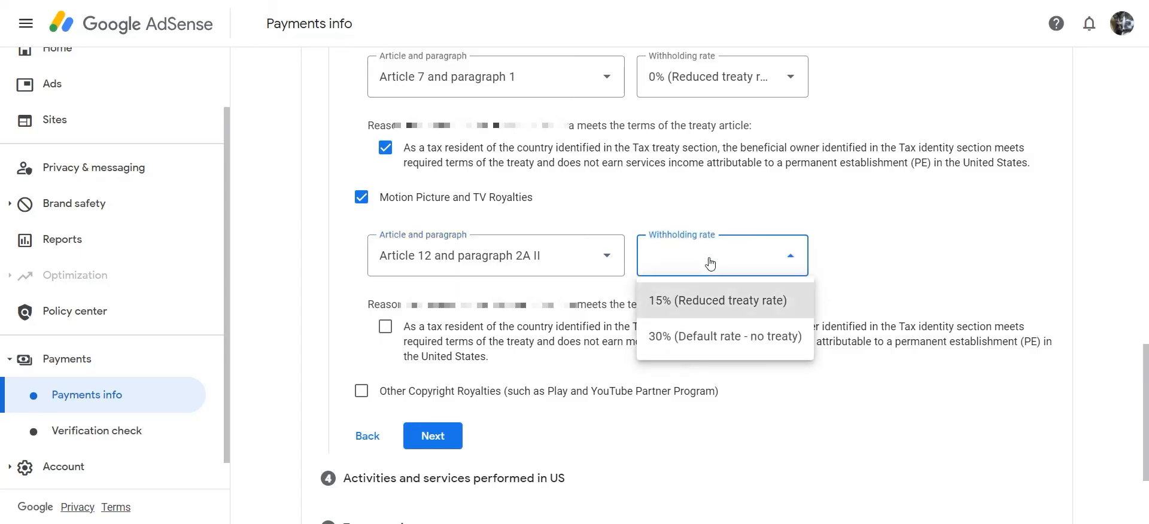
{"action": "left_click", "coordinate": [705, 308]}
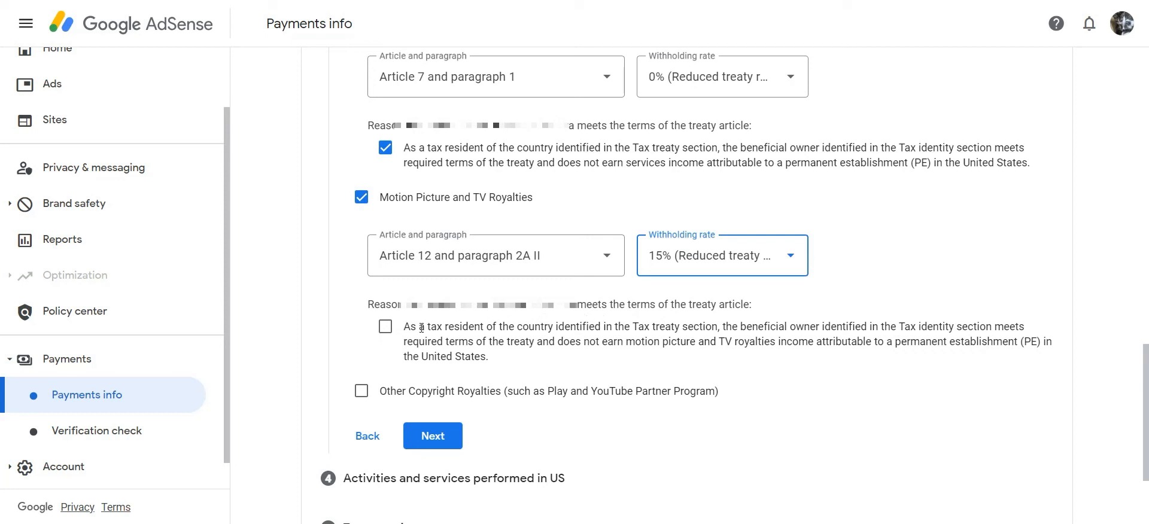
{"action": "left_click", "coordinate": [386, 327]}
Claim Other Copyright Royalties under Article 12 and paragraph 2A II at 15%, confirm the treaty terms, and continue to the next section
{"action": "scroll", "coordinate": [435, 327], "scroll_direction": "down", "scroll_amount": 2}
{"action": "scroll", "coordinate": [435, 326], "scroll_direction": "down", "scroll_amount": 1}
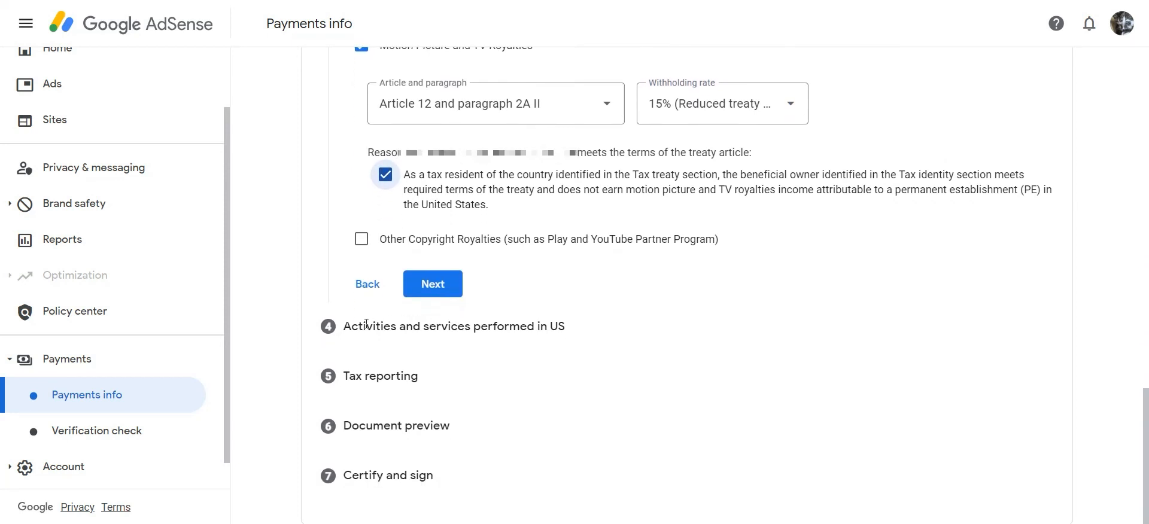
{"action": "left_click", "coordinate": [362, 240]}
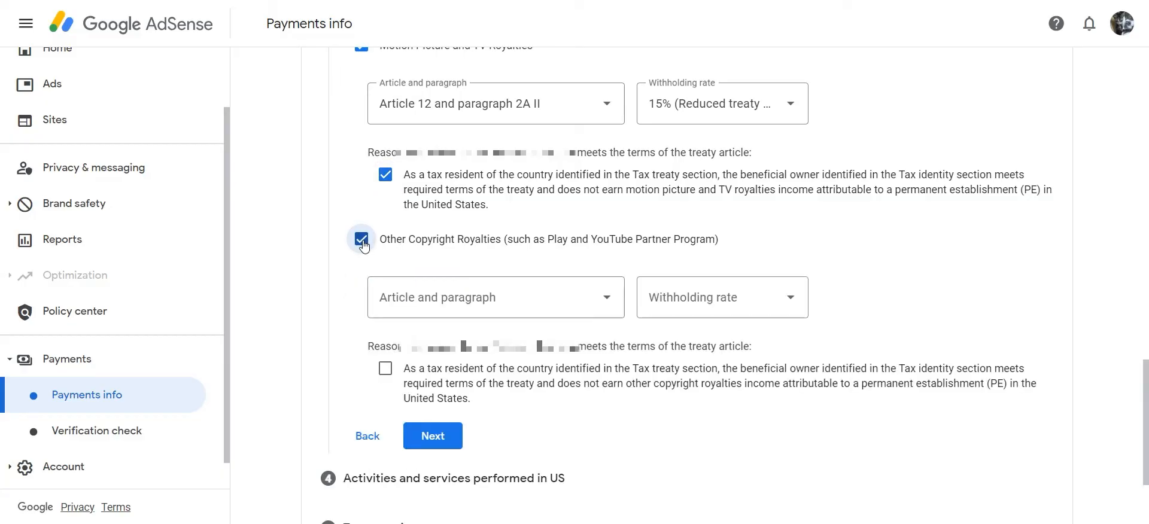
{"action": "left_click", "coordinate": [536, 306]}
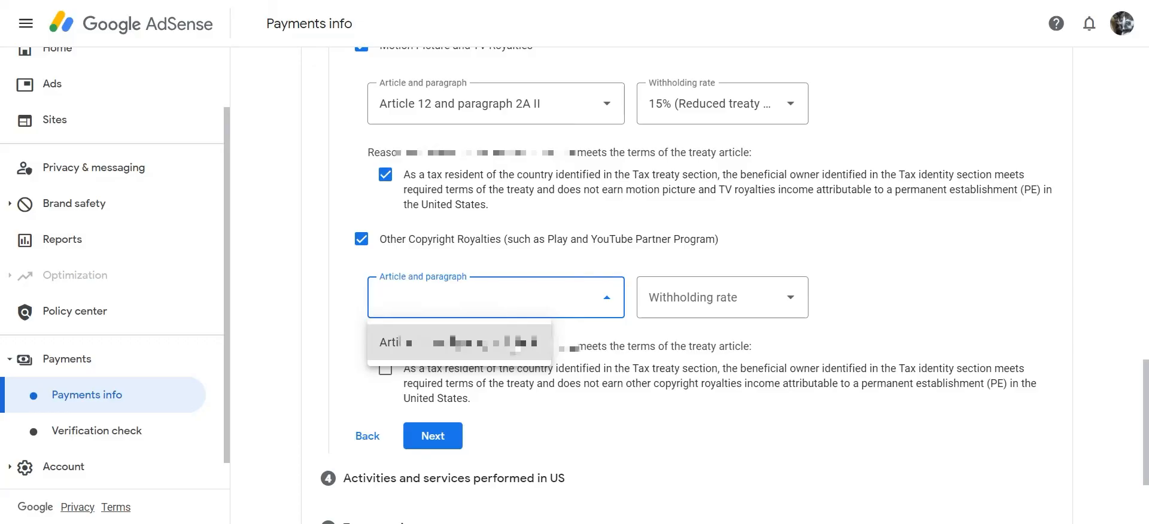
{"action": "left_click", "coordinate": [457, 342]}
{"action": "left_click", "coordinate": [673, 313]}
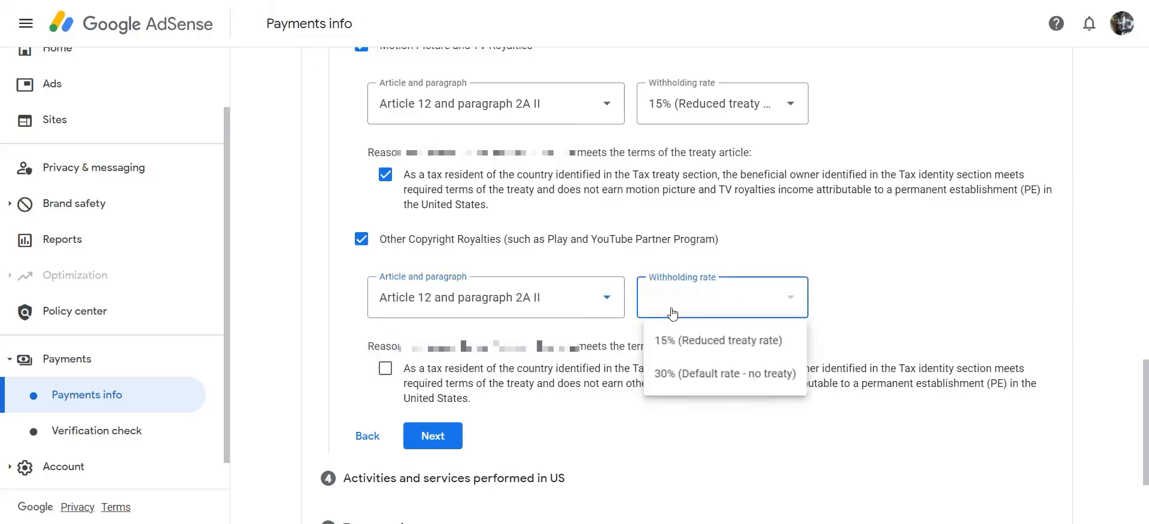
{"action": "left_click", "coordinate": [693, 350]}
{"action": "left_click", "coordinate": [389, 370]}
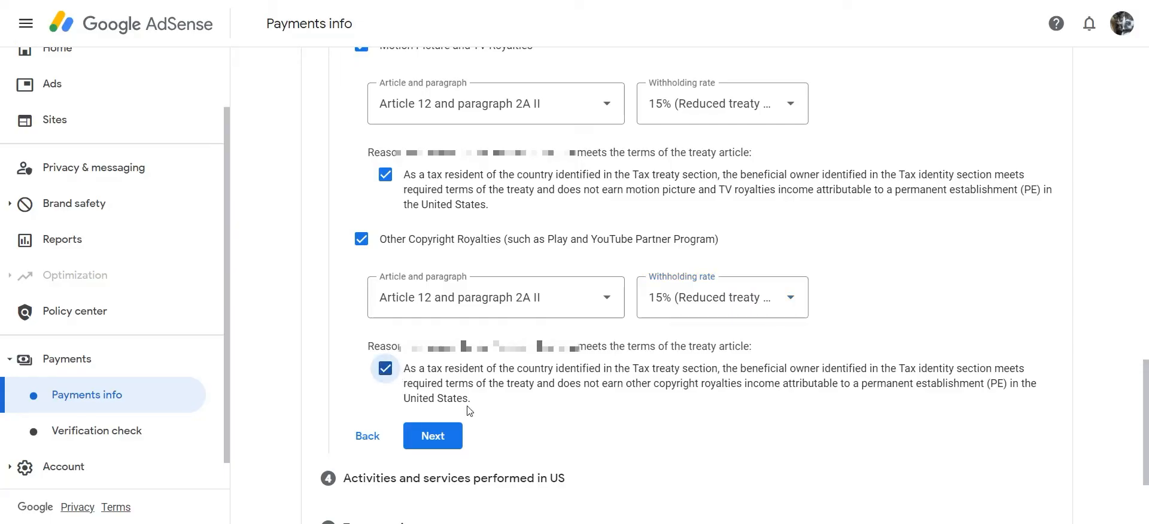
{"action": "left_click", "coordinate": [446, 439]}
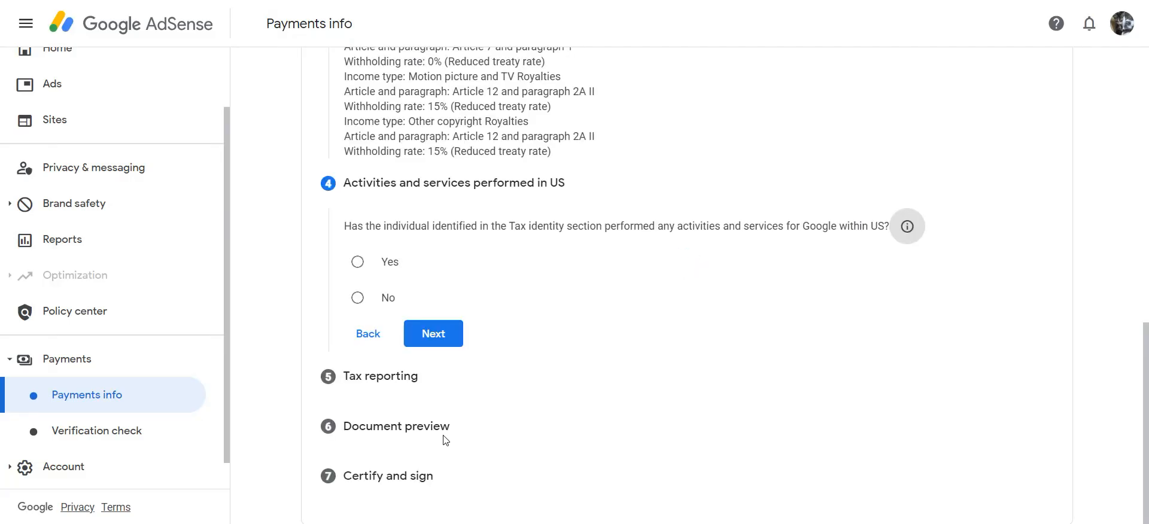
Answer No to activities performed within the US, certify that services are performed solely outside the US, and continue to Tax reporting
{"action": "scroll", "coordinate": [526, 393], "scroll_direction": "up", "scroll_amount": 2}
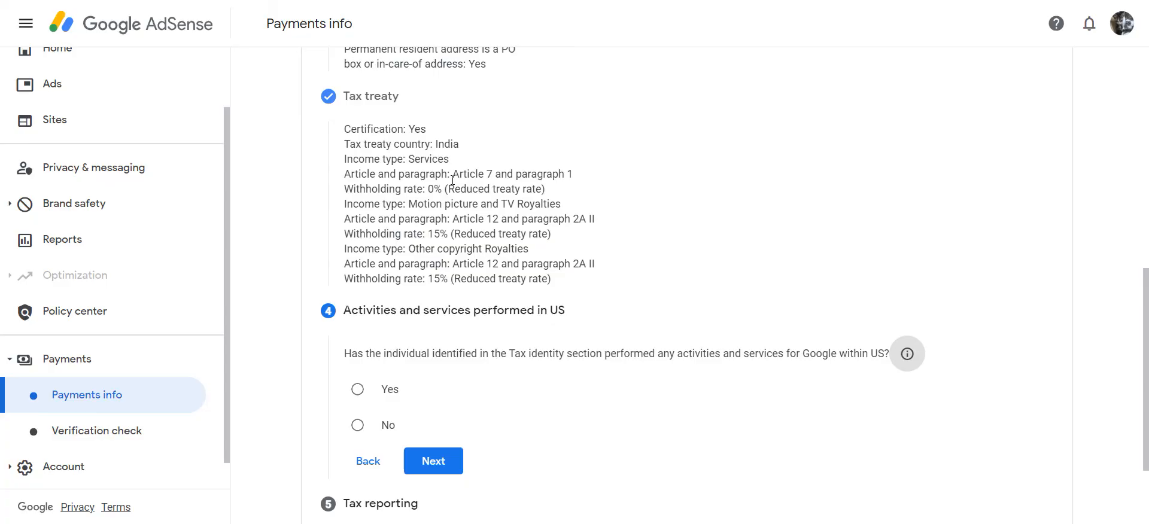
{"action": "scroll", "coordinate": [477, 269], "scroll_direction": "down", "scroll_amount": 2}
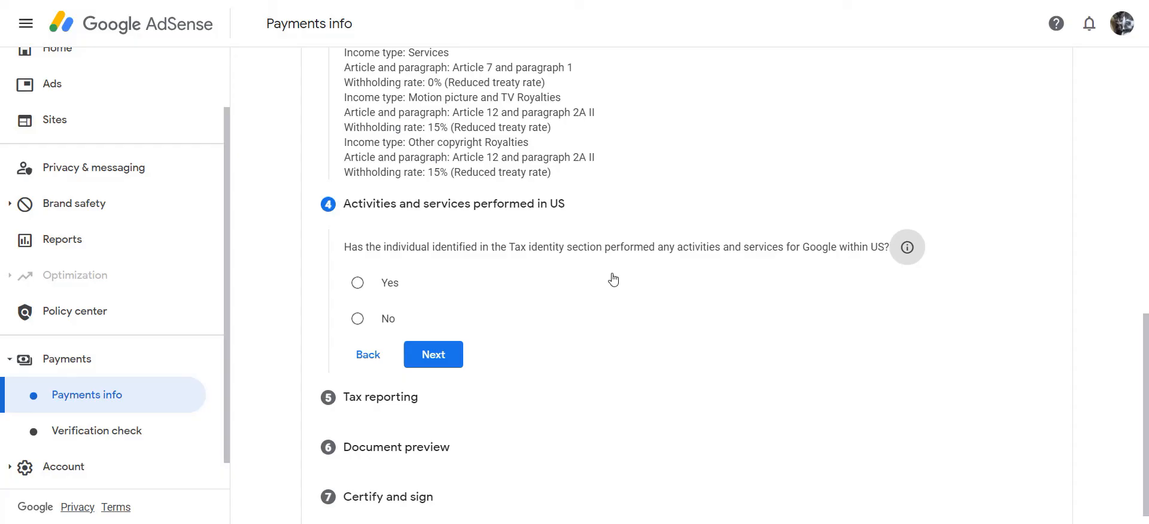
{"action": "left_click", "coordinate": [357, 319]}
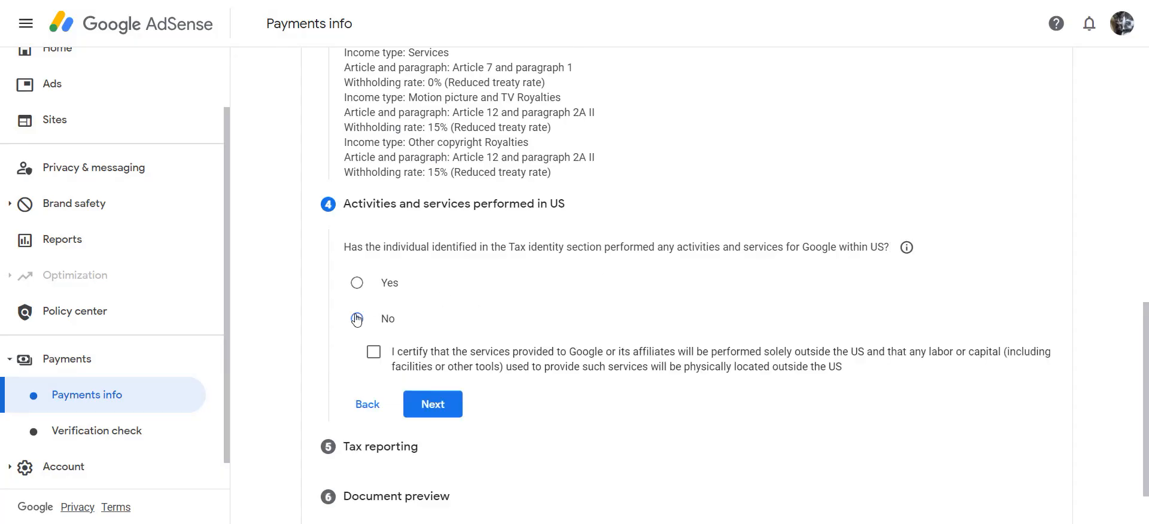
{"action": "left_click", "coordinate": [373, 355]}
{"action": "left_click", "coordinate": [438, 402]}
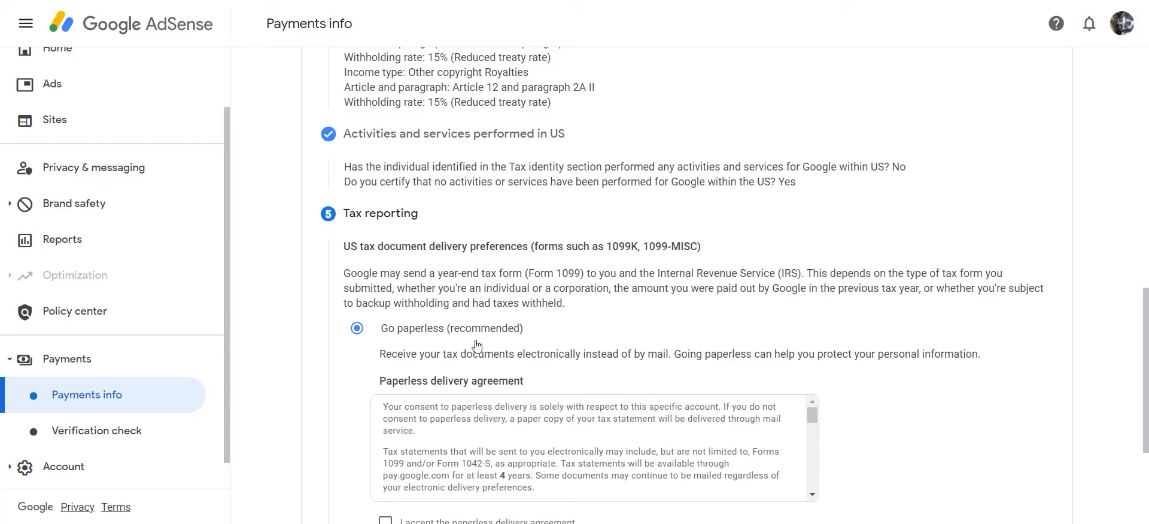
Accept the paperless delivery agreement for tax documents and confirm the generated forms as reviewed, continuing to Certify and sign
{"action": "scroll", "coordinate": [496, 346], "scroll_direction": "down", "scroll_amount": 2}
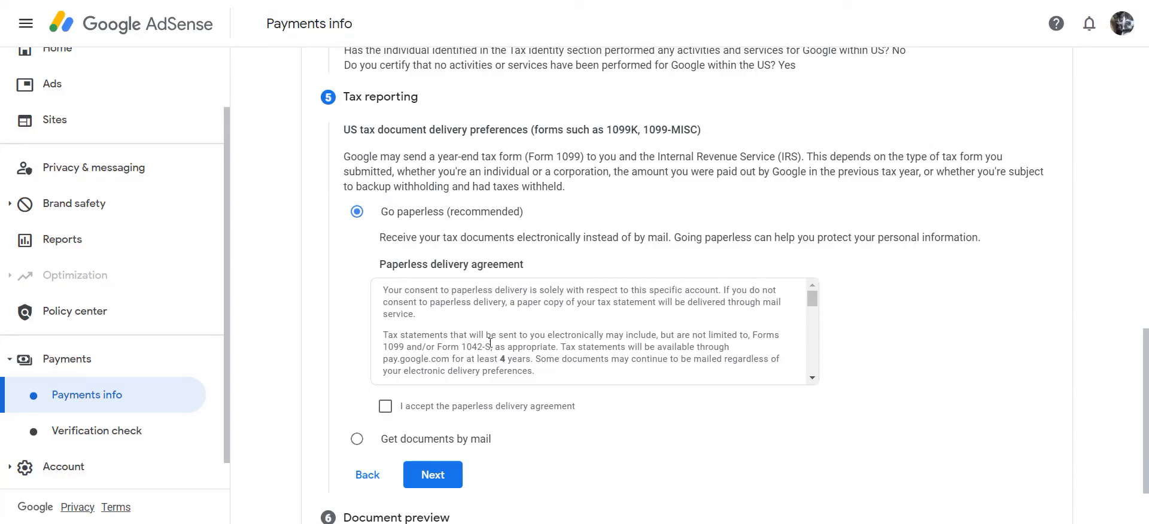
{"action": "left_click", "coordinate": [386, 408]}
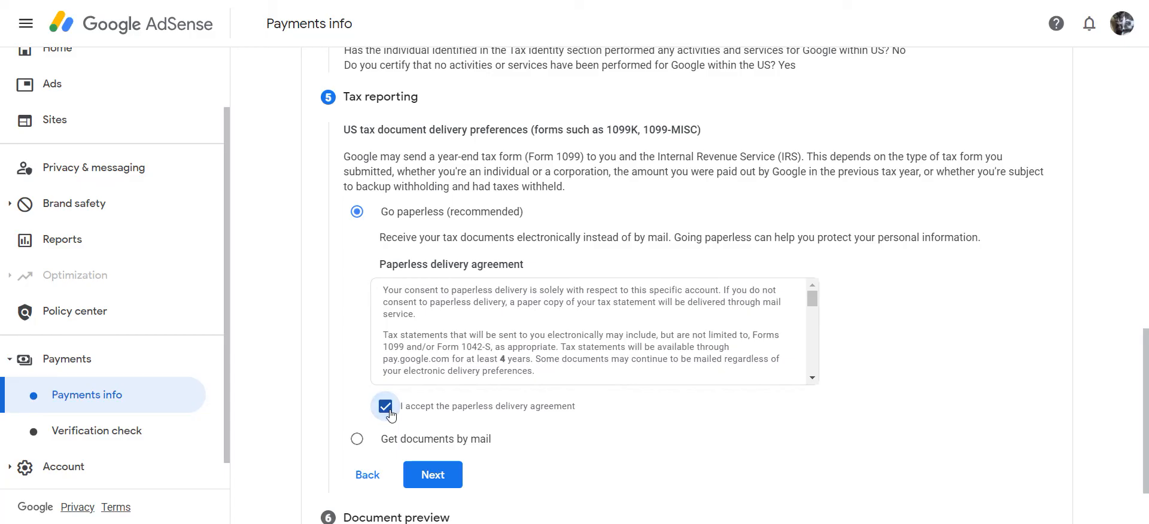
{"action": "left_click", "coordinate": [429, 479]}
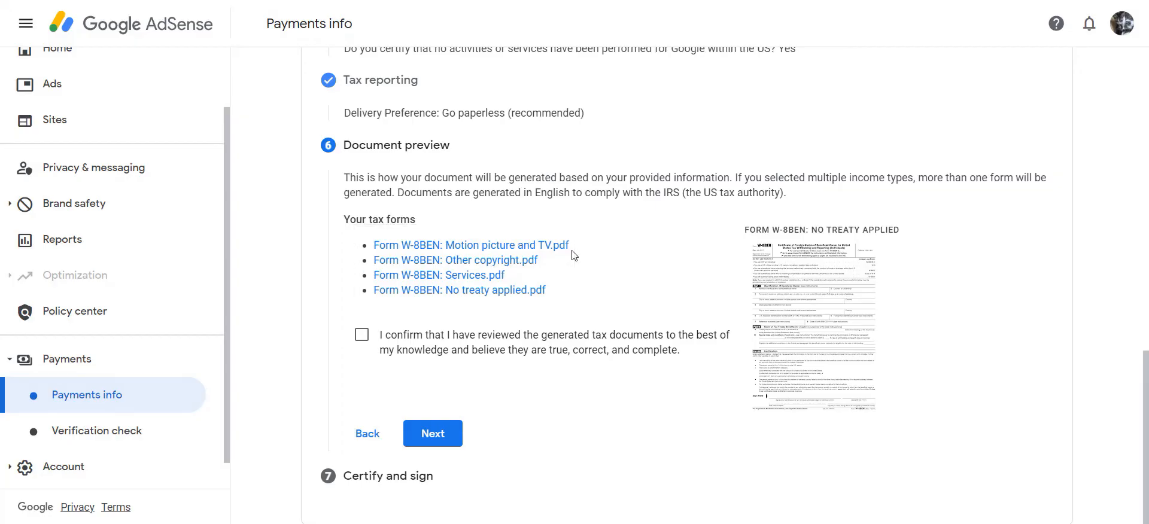
{"action": "left_click", "coordinate": [362, 337]}
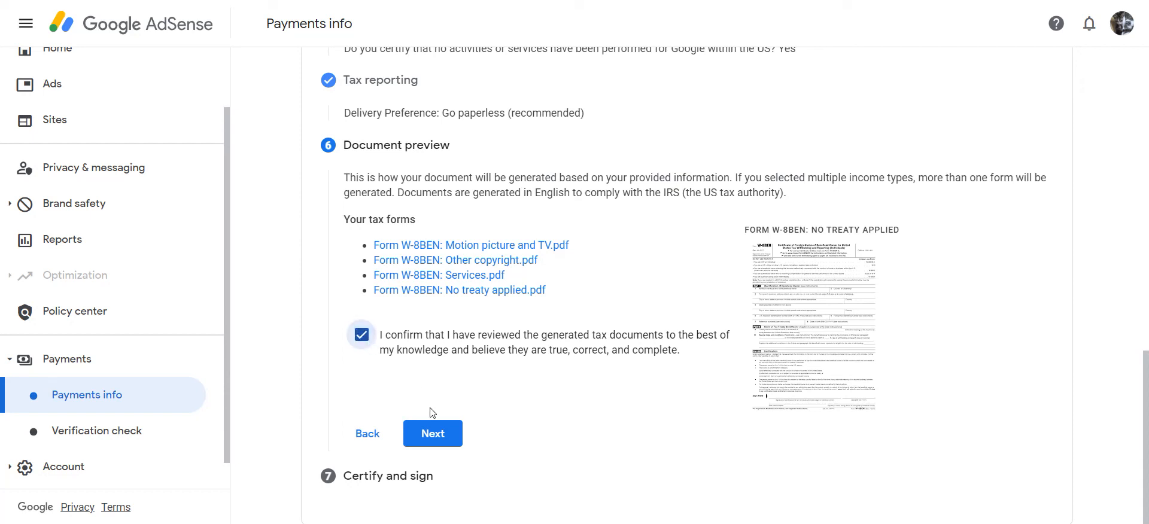
{"action": "left_click", "coordinate": [449, 446]}
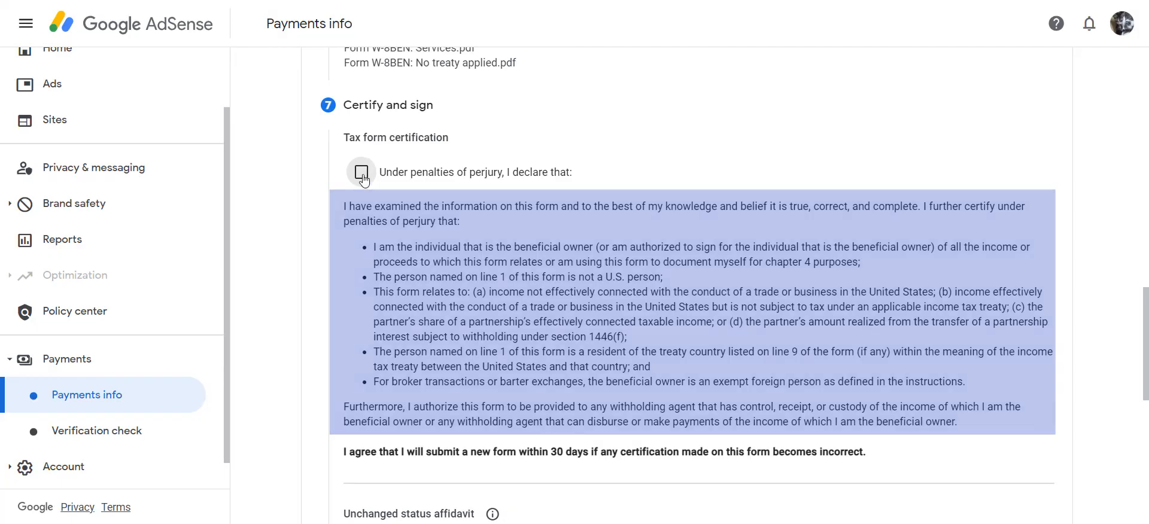
Accept the tax form certification under penalties of perjury and certify the unchanged status affidavit with the year 2023
{"action": "left_click", "coordinate": [362, 173]}
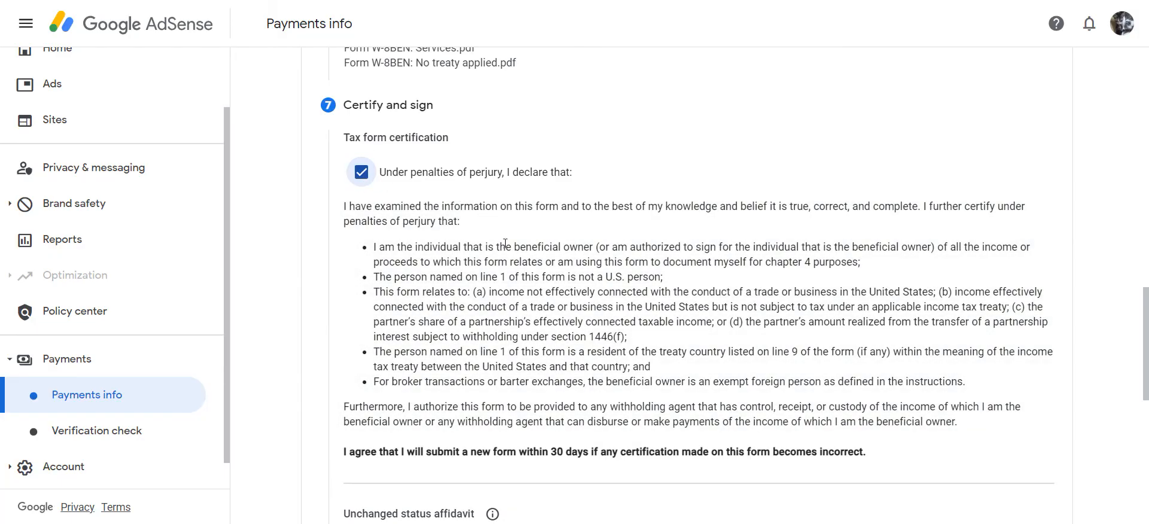
{"action": "scroll", "coordinate": [505, 247], "scroll_direction": "down", "scroll_amount": 5}
{"action": "scroll", "coordinate": [506, 247], "scroll_direction": "down", "scroll_amount": 1}
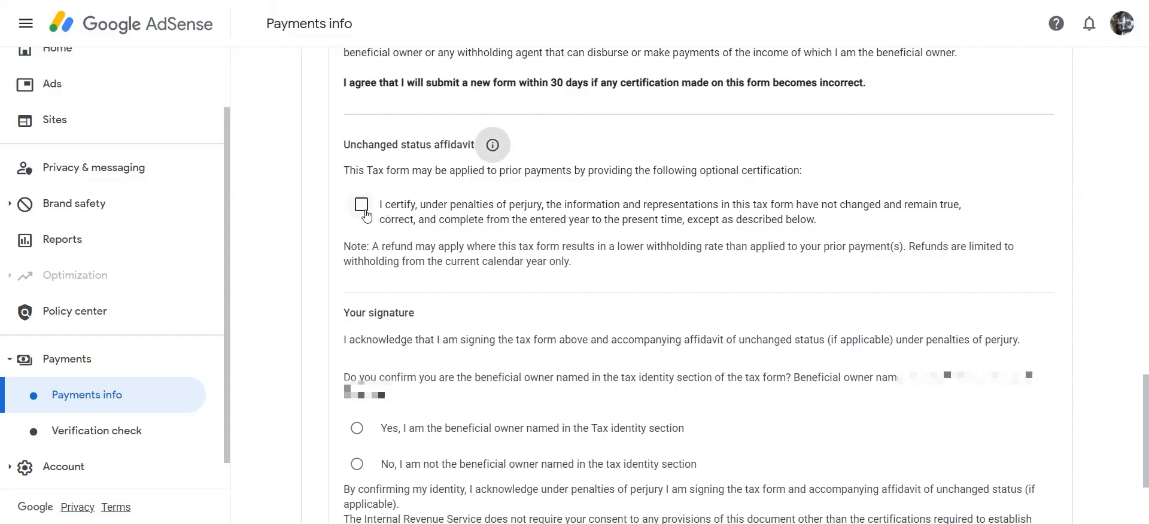
{"action": "left_click", "coordinate": [363, 207]}
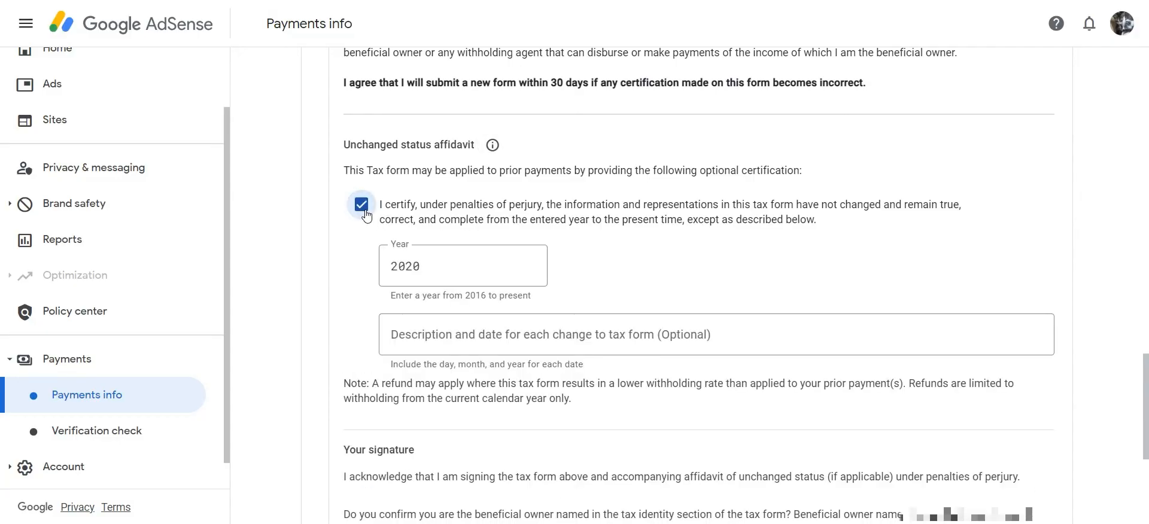
{"action": "left_click", "coordinate": [442, 261]}
{"action": "key", "text": "BackSpace"}
{"action": "type", "text": "3"}
{"action": "key", "text": "Tab"}
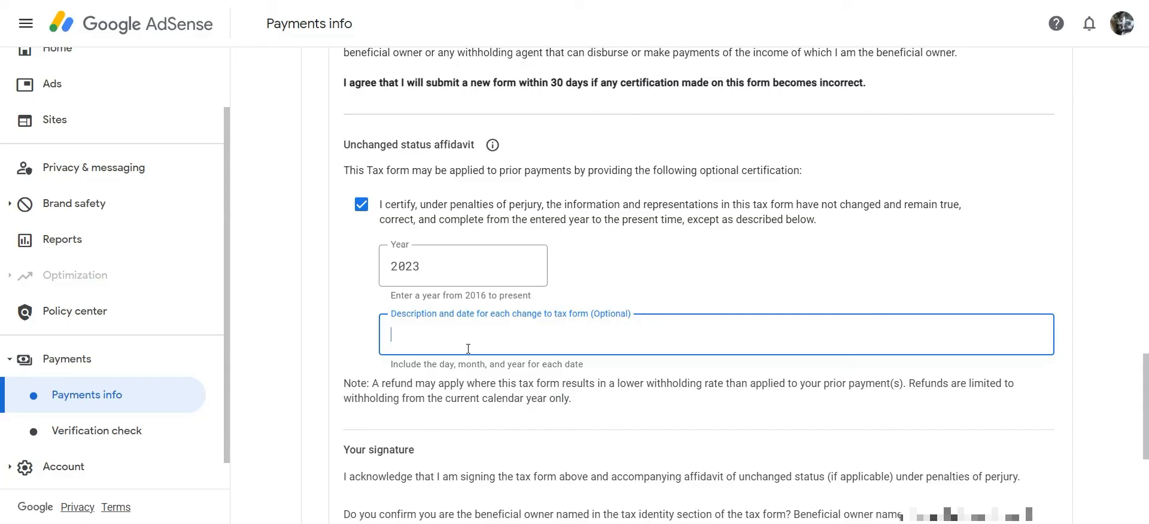
Confirm being the beneficial owner named in the Tax identity section and submit the signed United States tax form
{"action": "scroll", "coordinate": [443, 354], "scroll_direction": "down", "scroll_amount": 3}
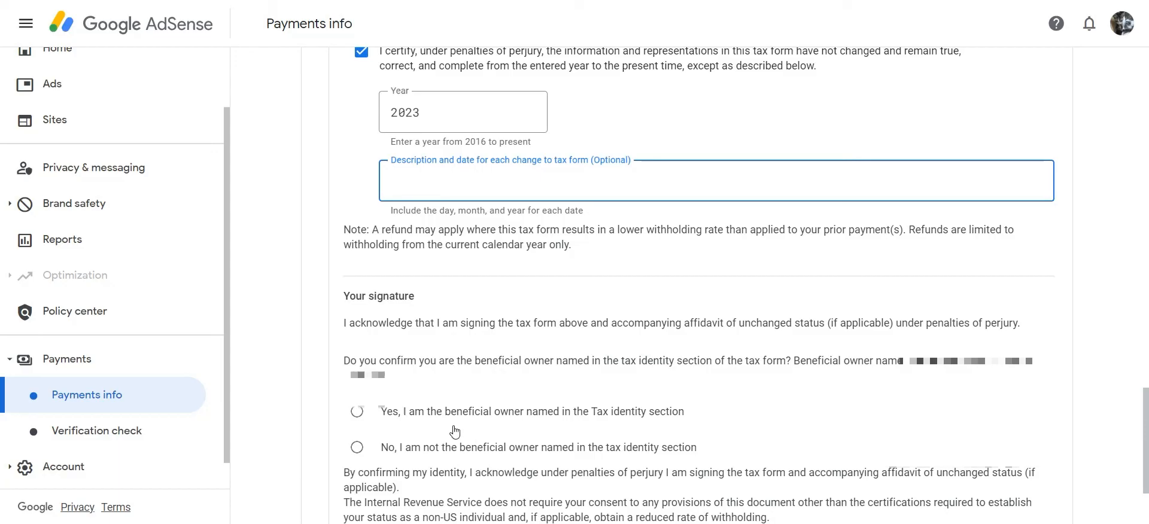
{"action": "left_click", "coordinate": [357, 412]}
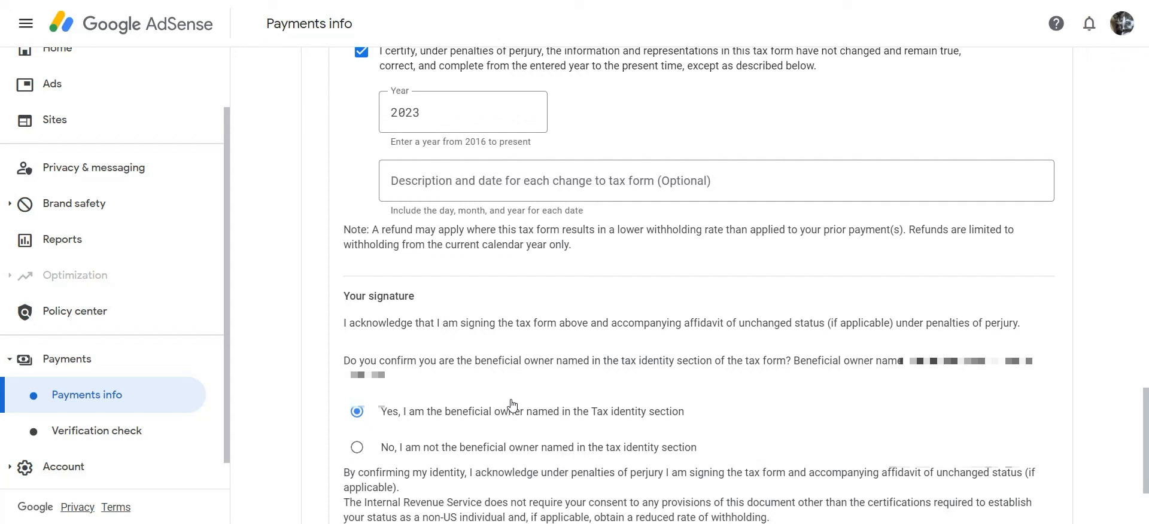
{"action": "scroll", "coordinate": [512, 406], "scroll_direction": "down", "scroll_amount": 3}
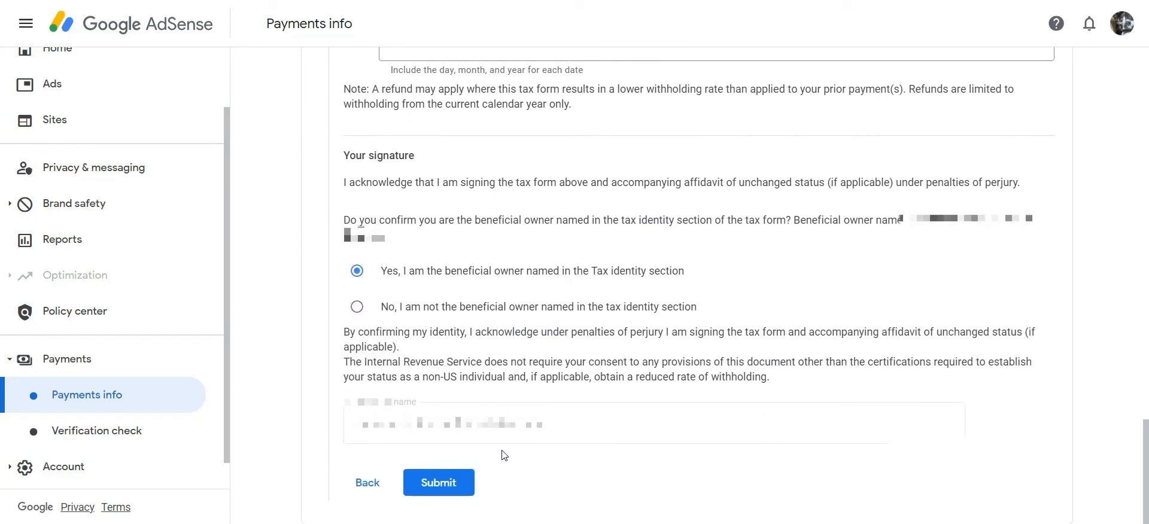
{"action": "left_click", "coordinate": [453, 482]}
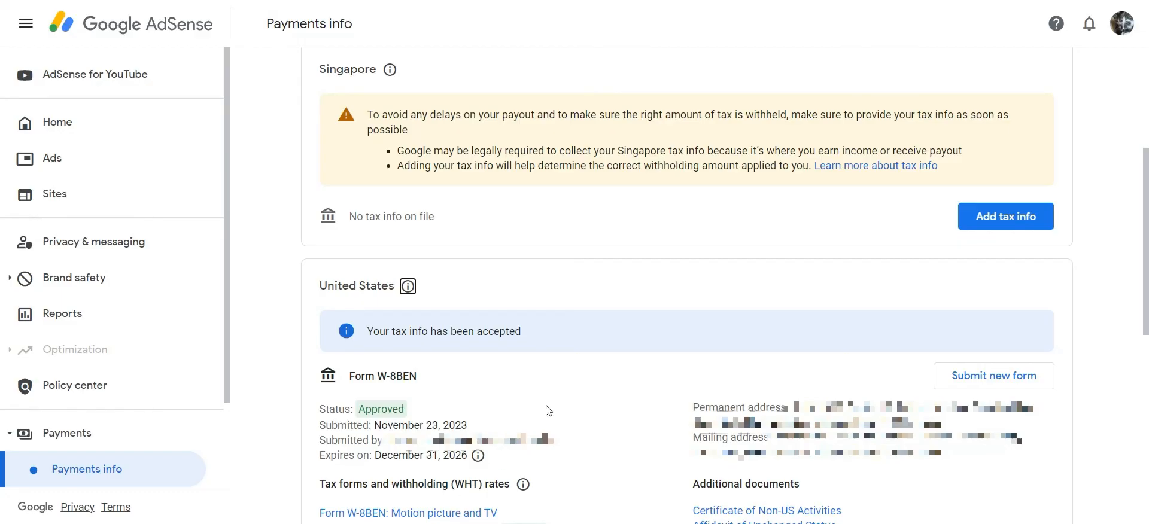
{"action": "scroll", "coordinate": [549, 411], "scroll_direction": "down", "scroll_amount": 3}
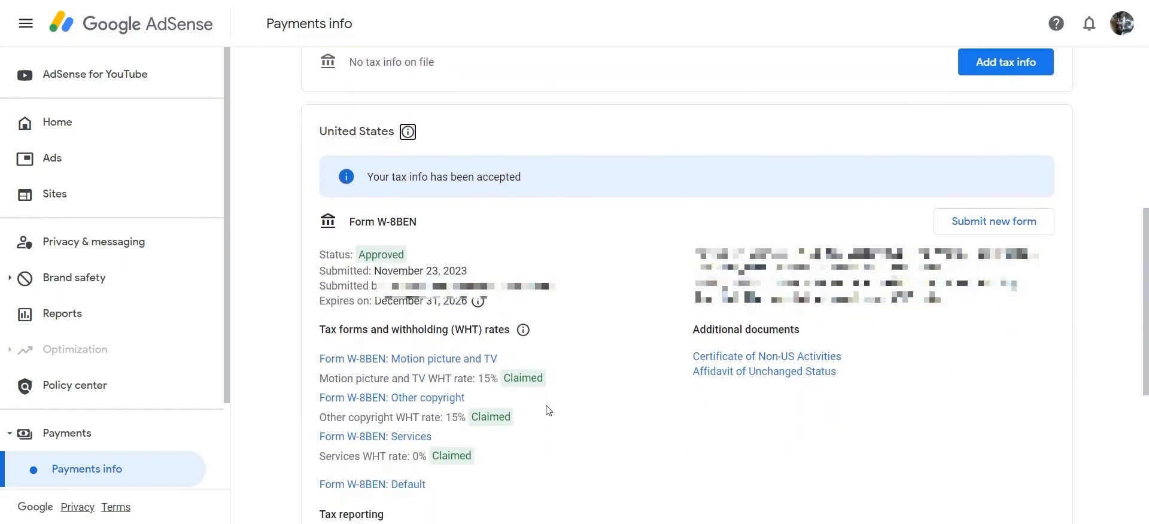
{"action": "scroll", "coordinate": [549, 411], "scroll_direction": "down", "scroll_amount": 1}
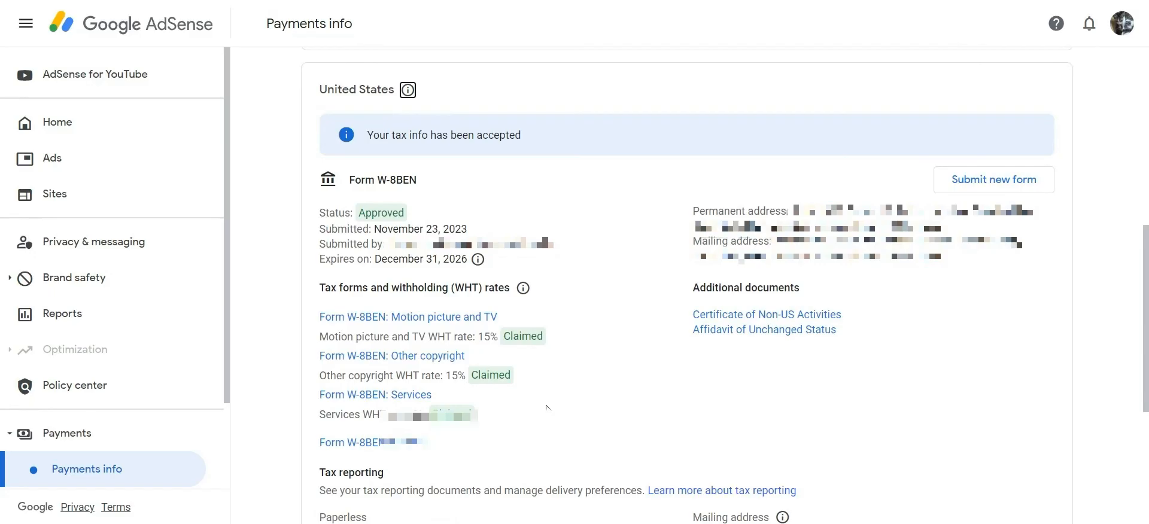